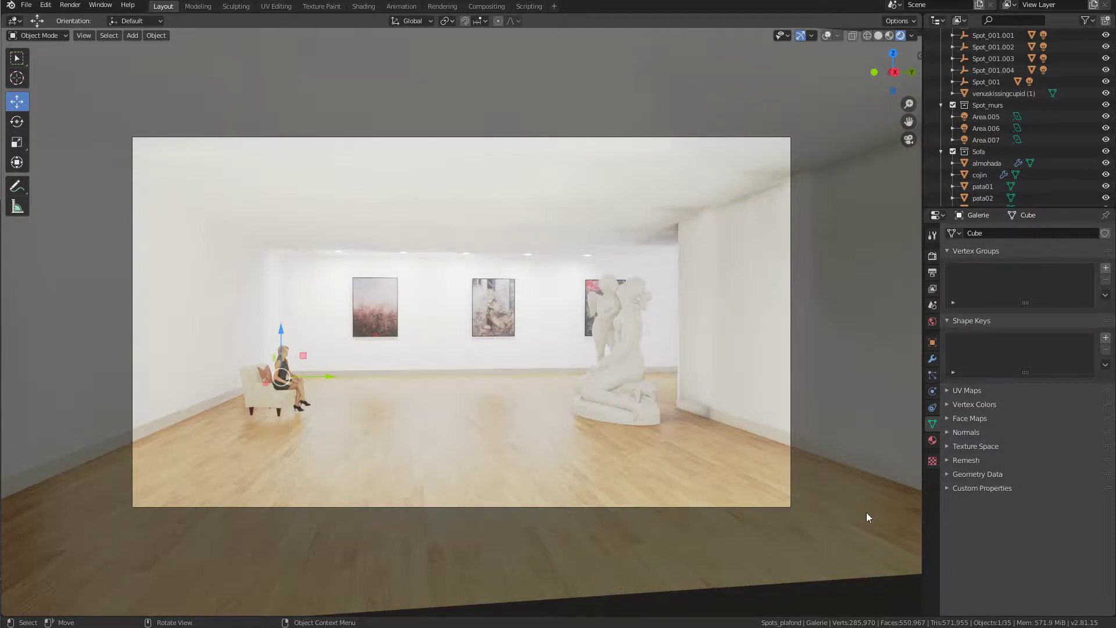
# Step: In the Mur wall material's nodes, rearrange the wall_01.jpg and Bump nodes and move the texture link to Bump's Height input
pyautogui.click(363, 6)
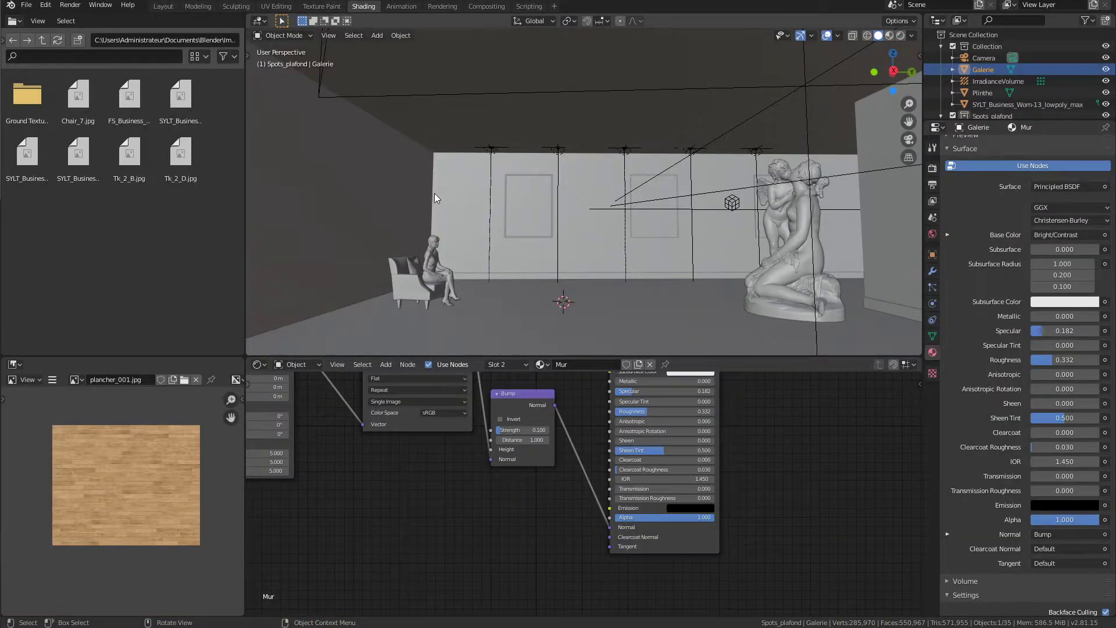
pyautogui.moveTo(541, 459); pyautogui.dragTo(628, 546, button='middle')
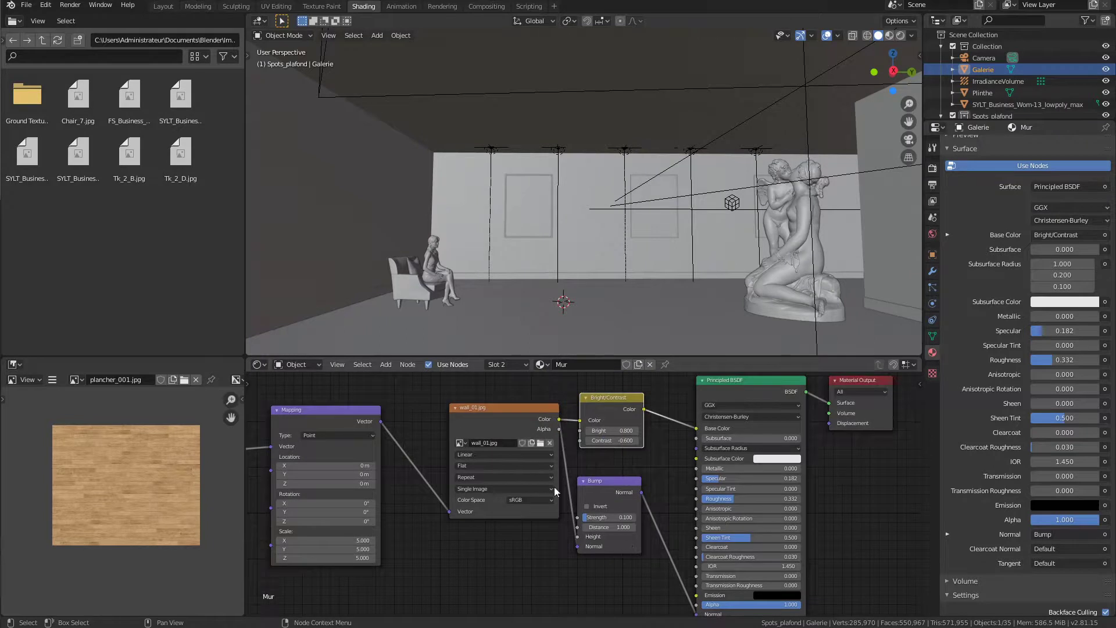
pyautogui.moveTo(501, 410); pyautogui.dragTo(471, 420)
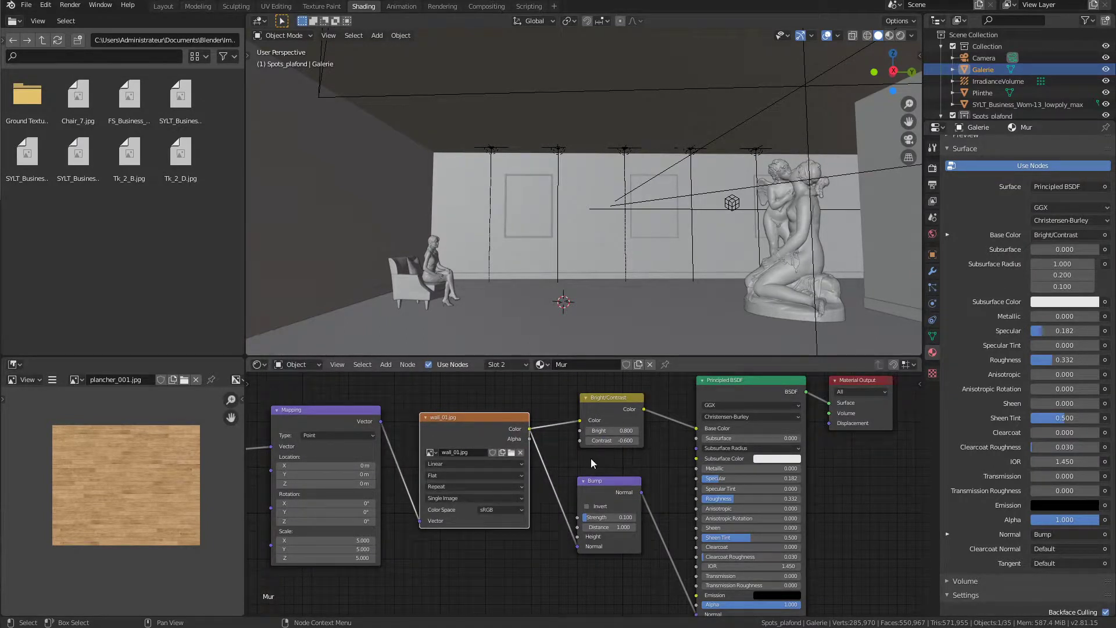
pyautogui.moveTo(608, 479); pyautogui.dragTo(615, 465)
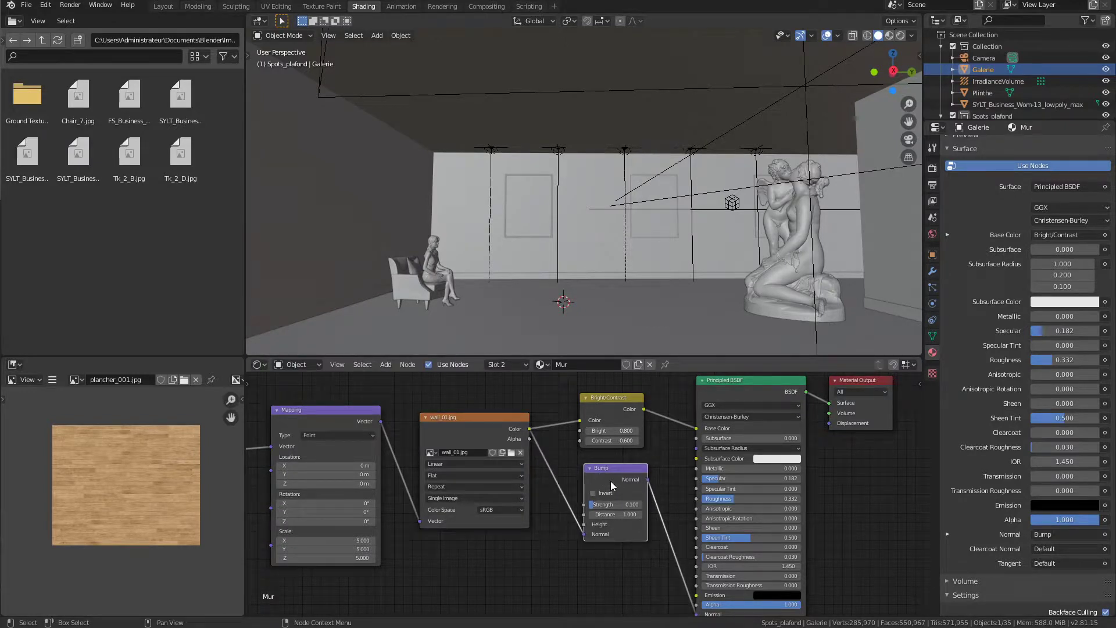
pyautogui.moveTo(584, 534); pyautogui.dragTo(583, 524)
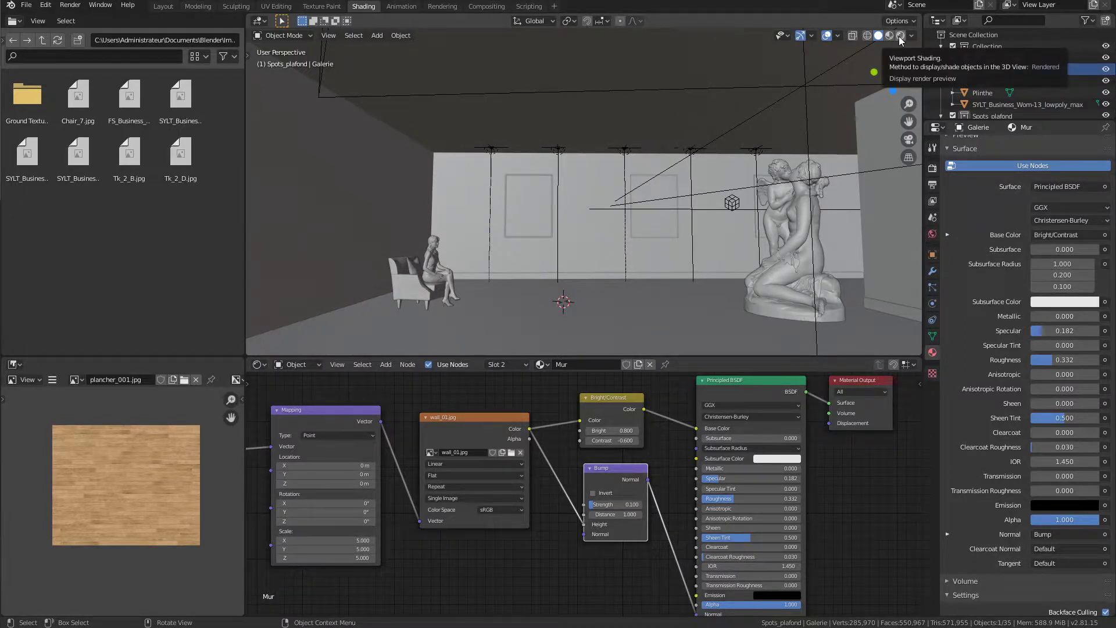
# Step: Return to the Layout workspace, show the viewport overlays and set the irradiance volume's resolution to 3 in X, Y and Z
pyautogui.click(163, 7)
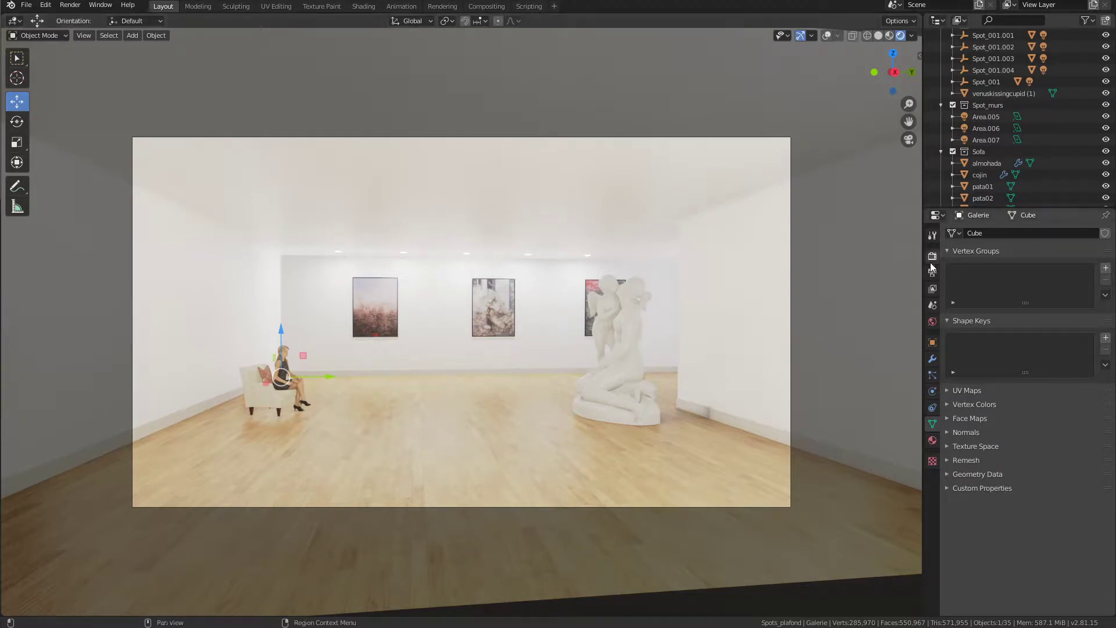
pyautogui.click(827, 36)
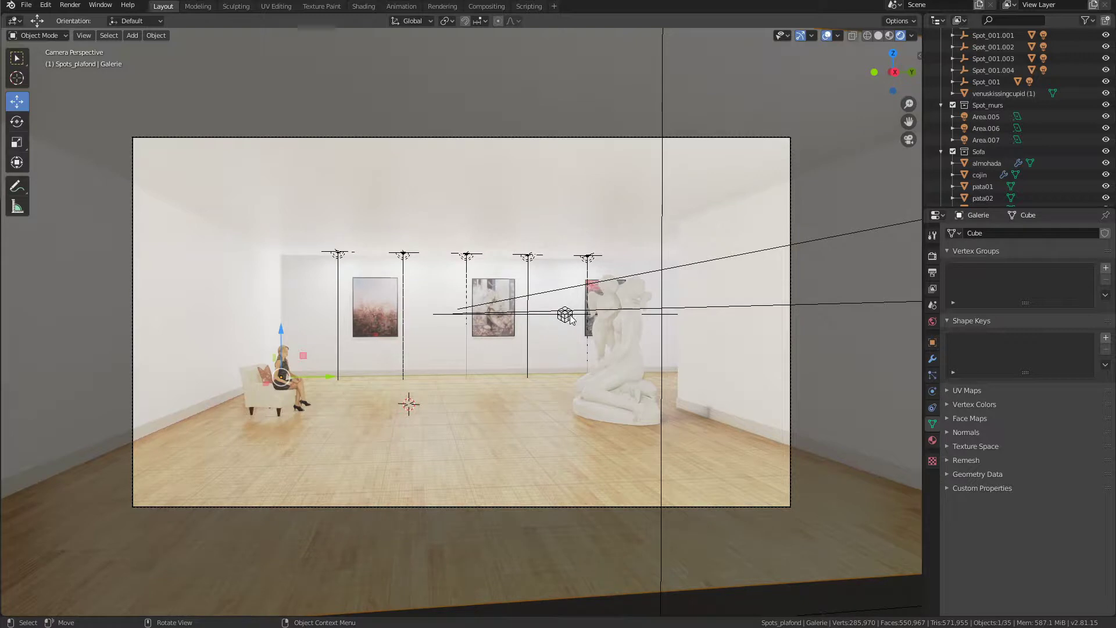
pyautogui.click(565, 316)
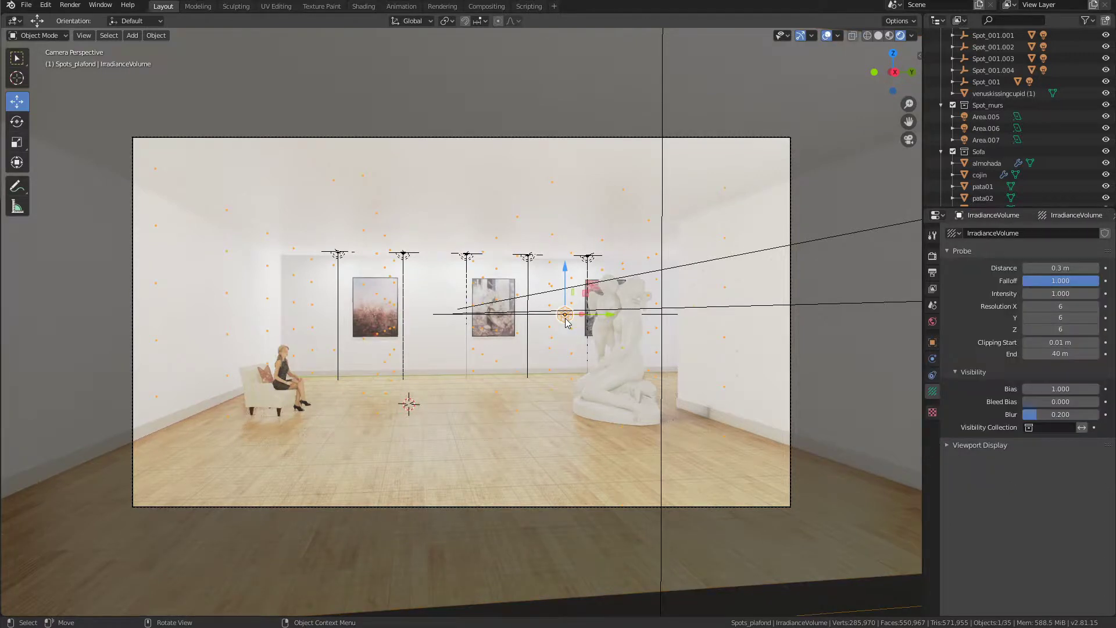
pyautogui.doubleClick(1075, 306)
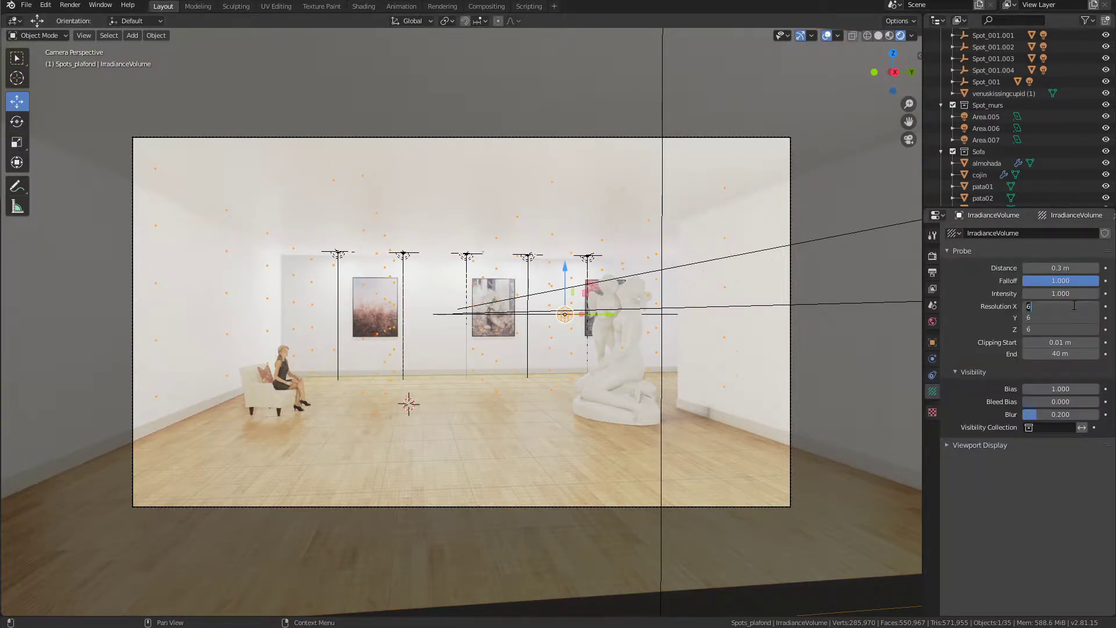
pyautogui.write('3')
pyautogui.press('Return')
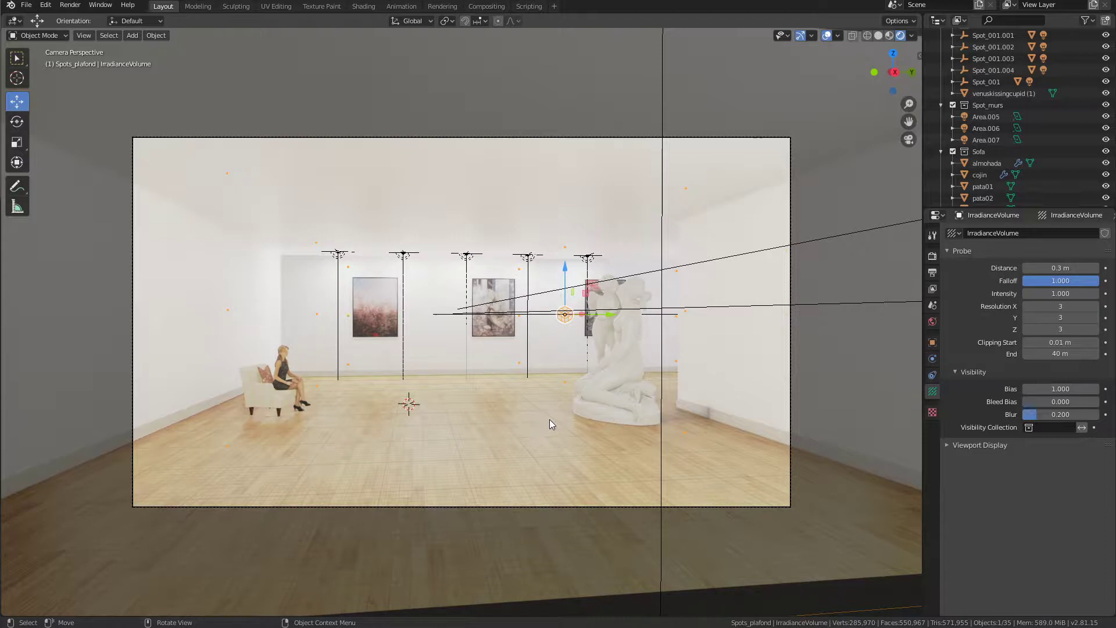
# Step: Disable Bounces Approximation for the scene's Ambient Occlusion and set the shadow cube size to 512px
pyautogui.click(933, 256)
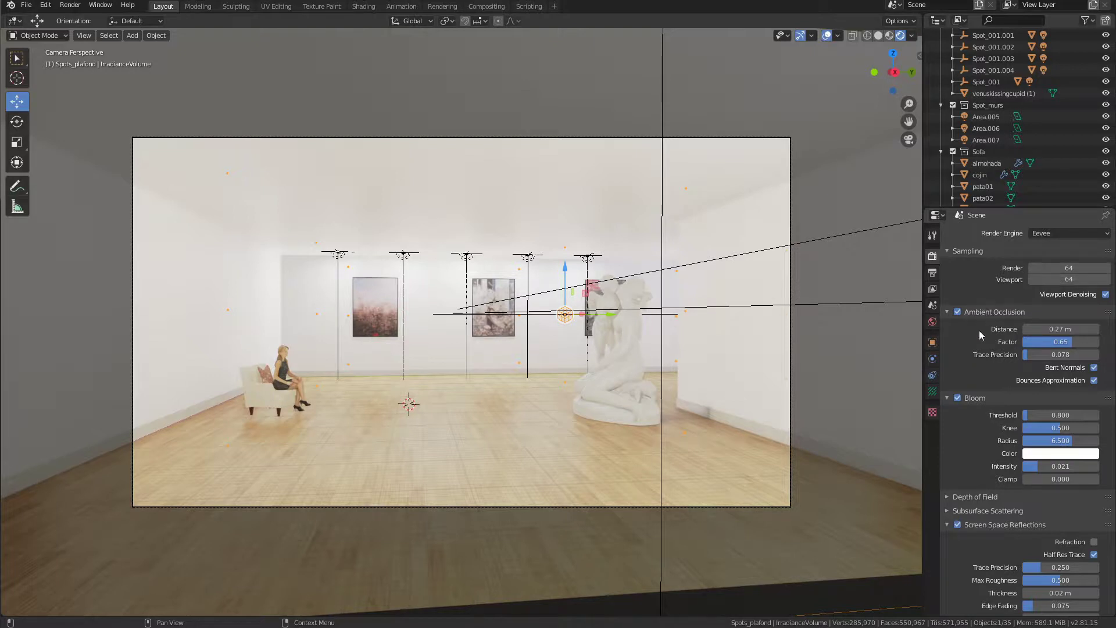
pyautogui.click(1094, 381)
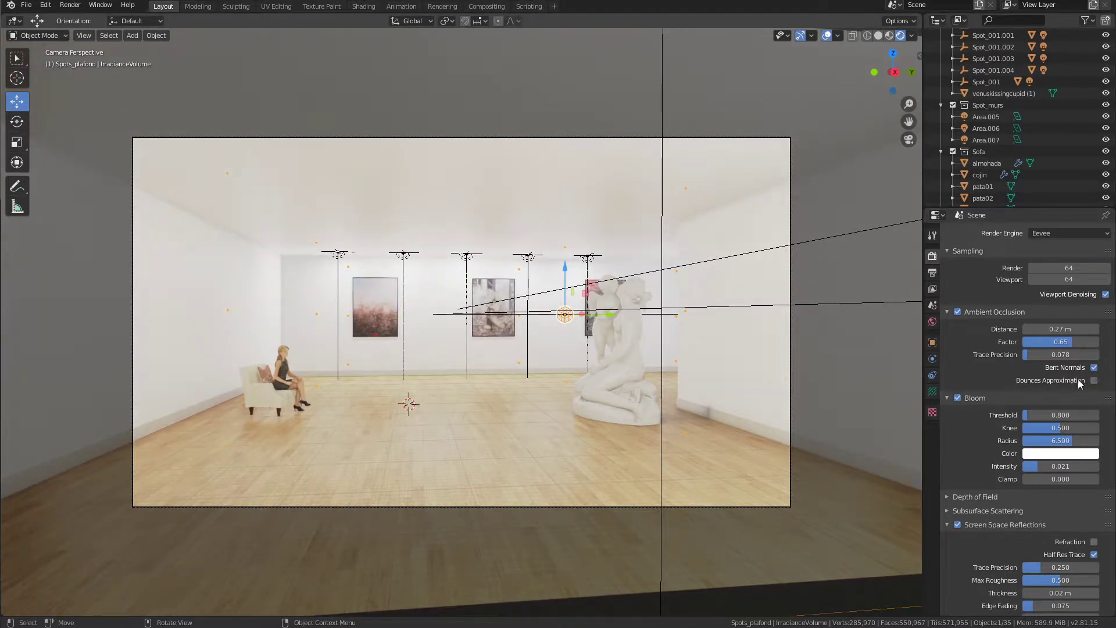
pyautogui.scroll(-5, 978, 433)
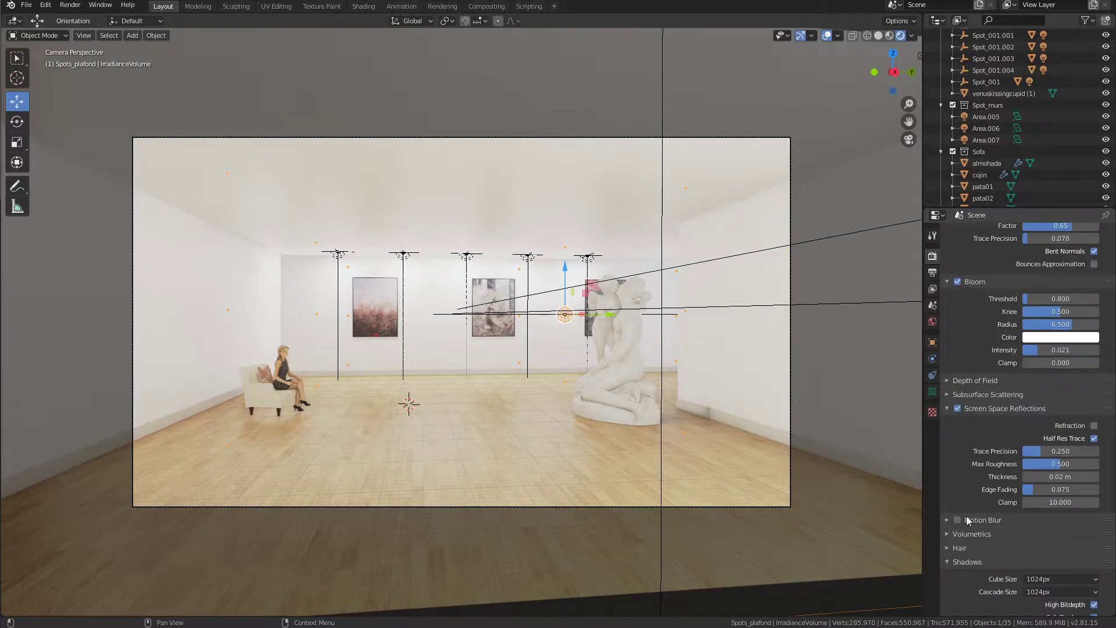
pyautogui.scroll(-6, 974, 529)
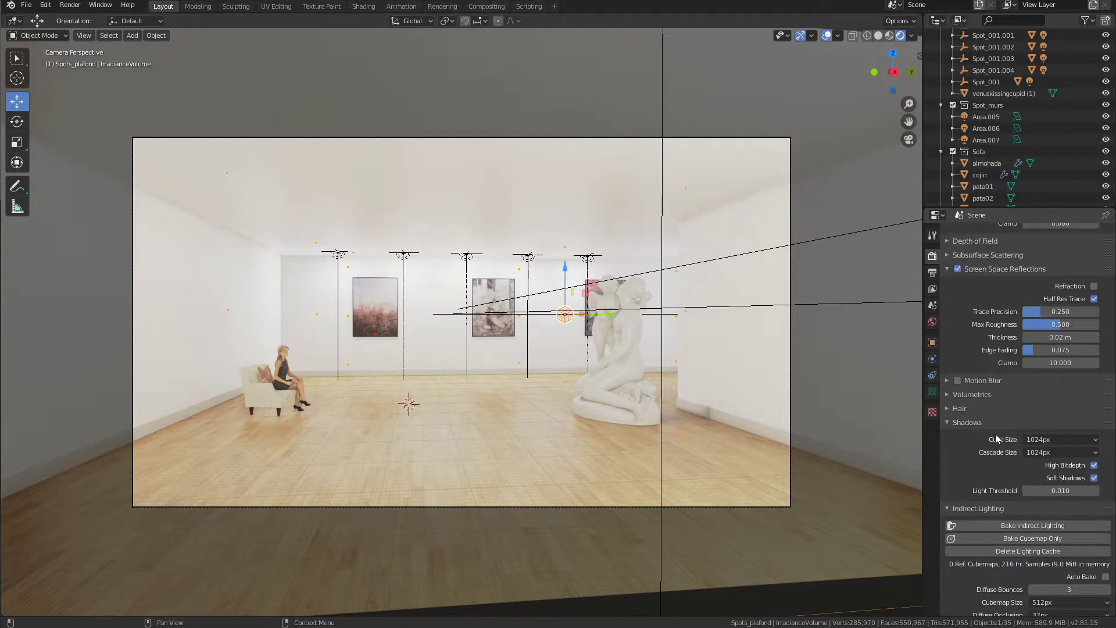
pyautogui.click(1052, 438)
pyautogui.click(1022, 489)
# Step: Delete the existing lighting cache and bake the scene's indirect lighting
pyautogui.scroll(-5, 965, 459)
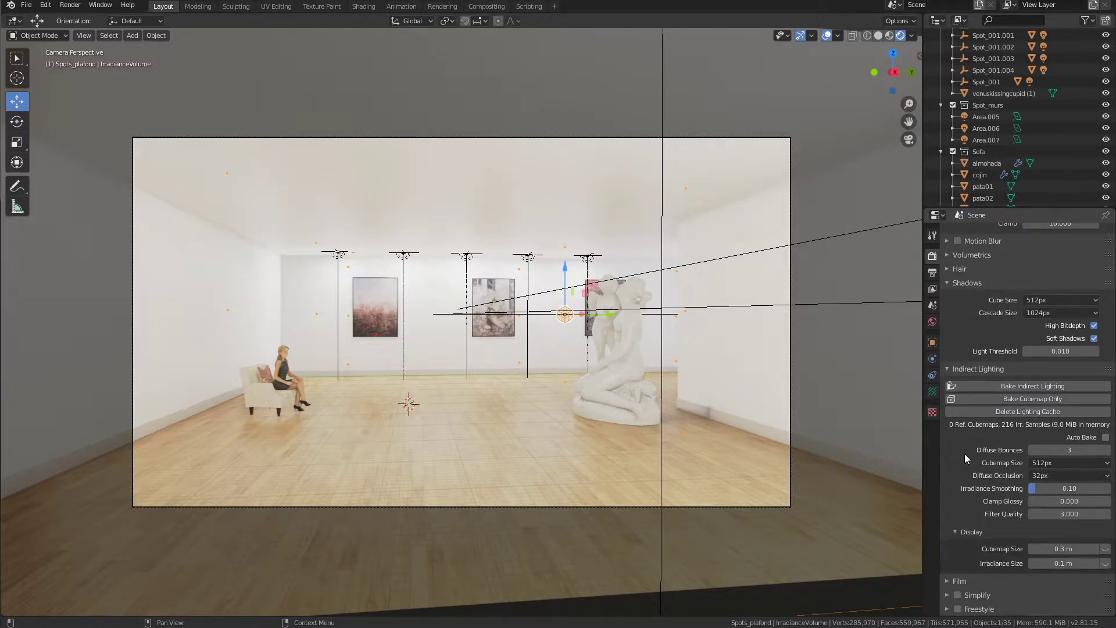
pyautogui.click(1002, 410)
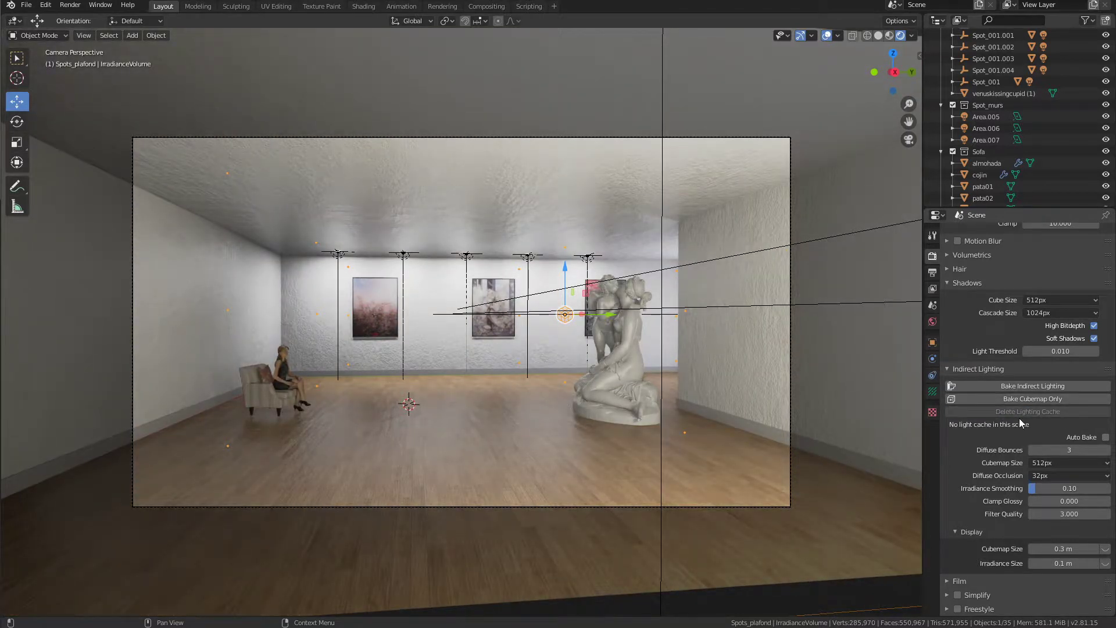
pyautogui.click(1008, 386)
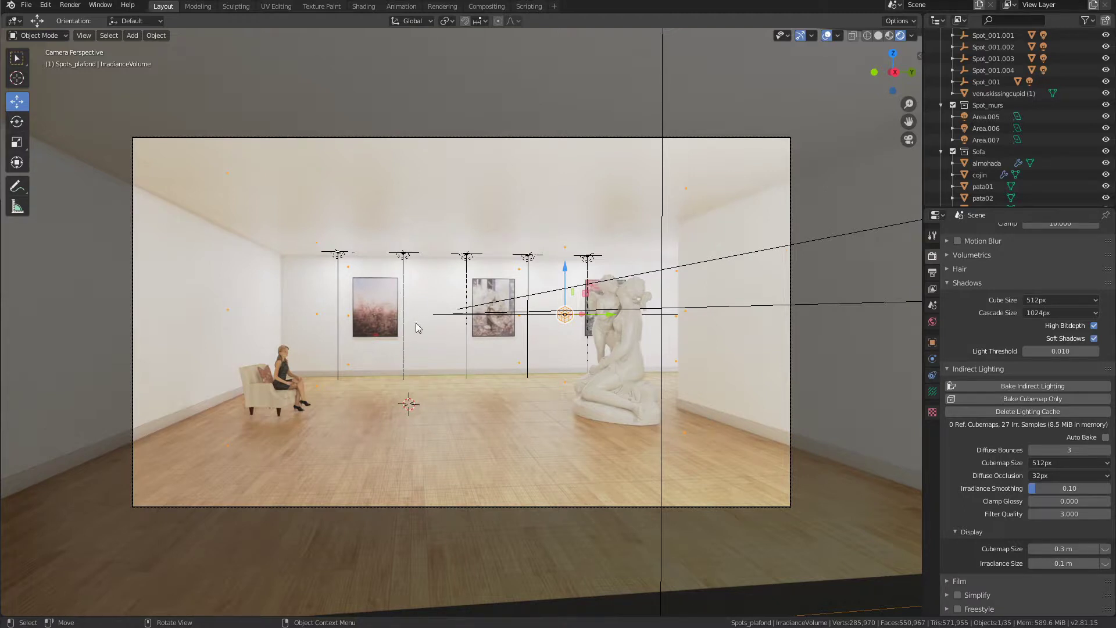
# Step: Enable nodes in the Compositing workspace and shift the Render Layers and Composite nodes aside to free up space
pyautogui.click(494, 7)
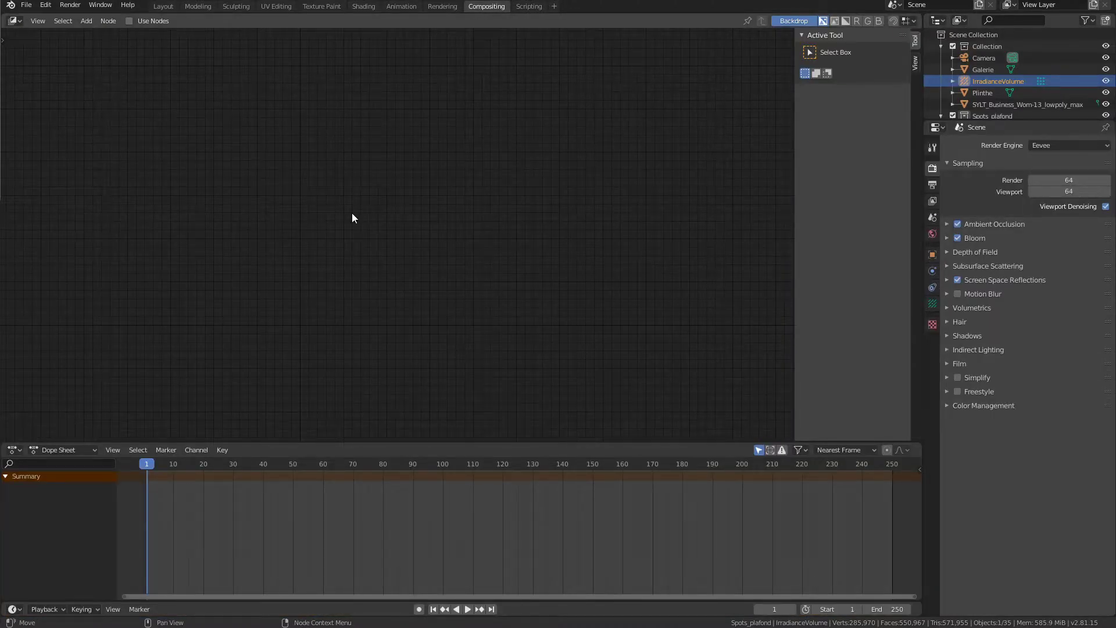
pyautogui.click(132, 21)
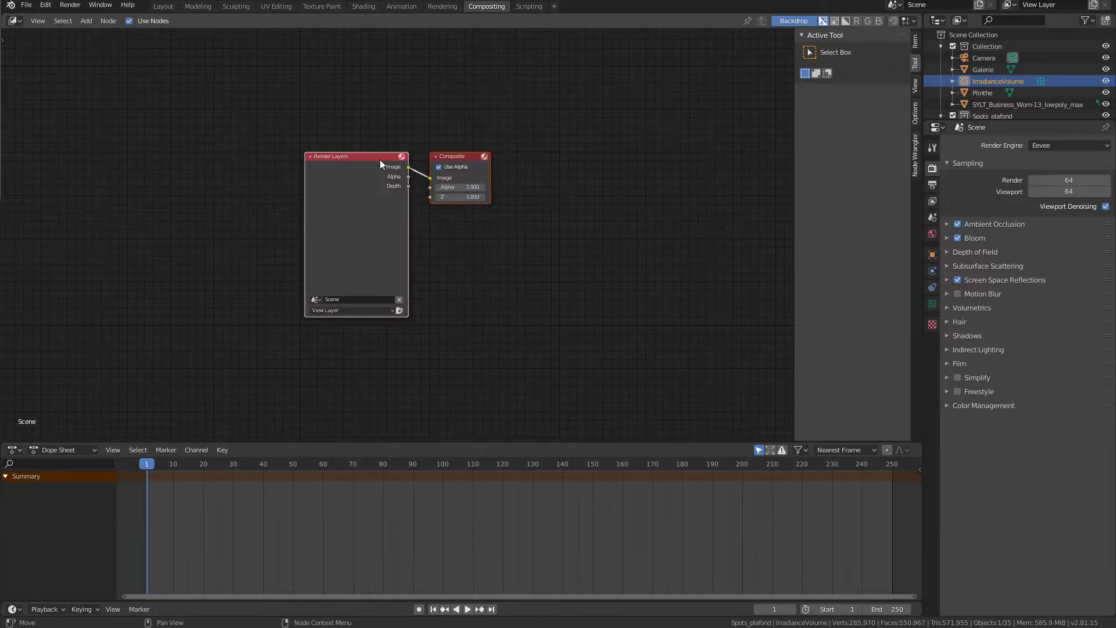
pyautogui.moveTo(360, 159); pyautogui.dragTo(239, 154)
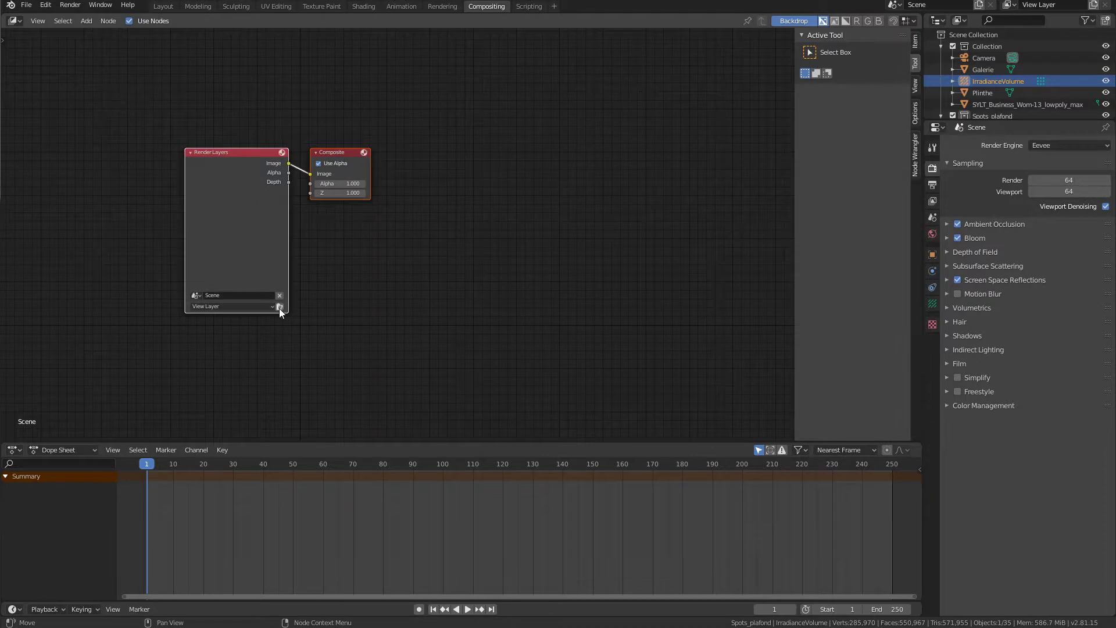
# Step: Render the view layer from the Render Layers node, inspect the rendered image and close its window
pyautogui.click(279, 307)
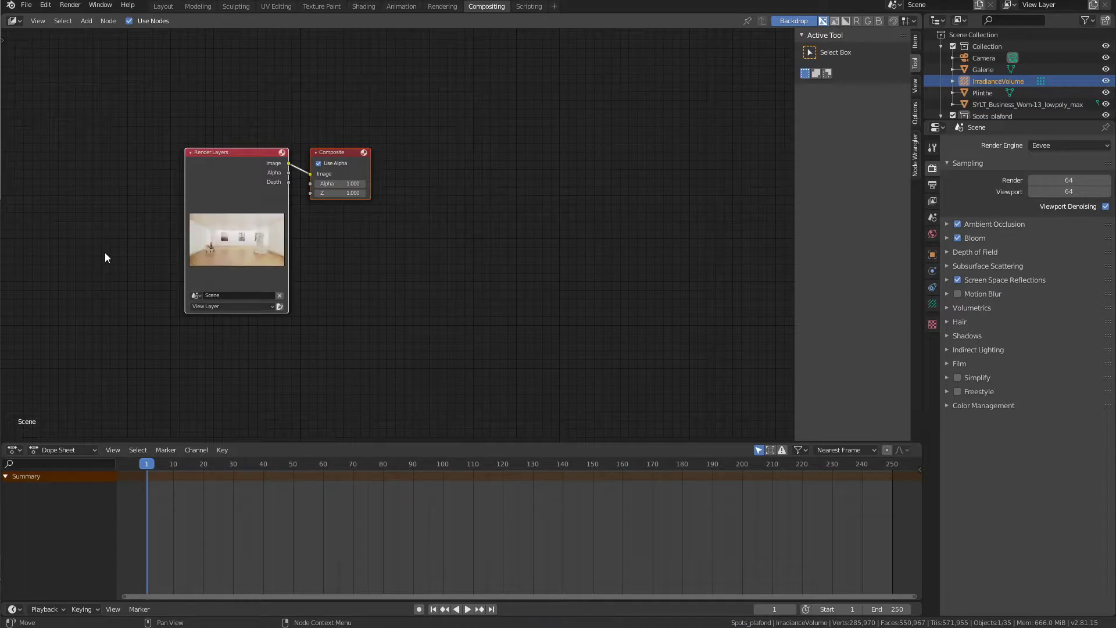
pyautogui.moveTo(0, 65); pyautogui.dragTo(909, 9)
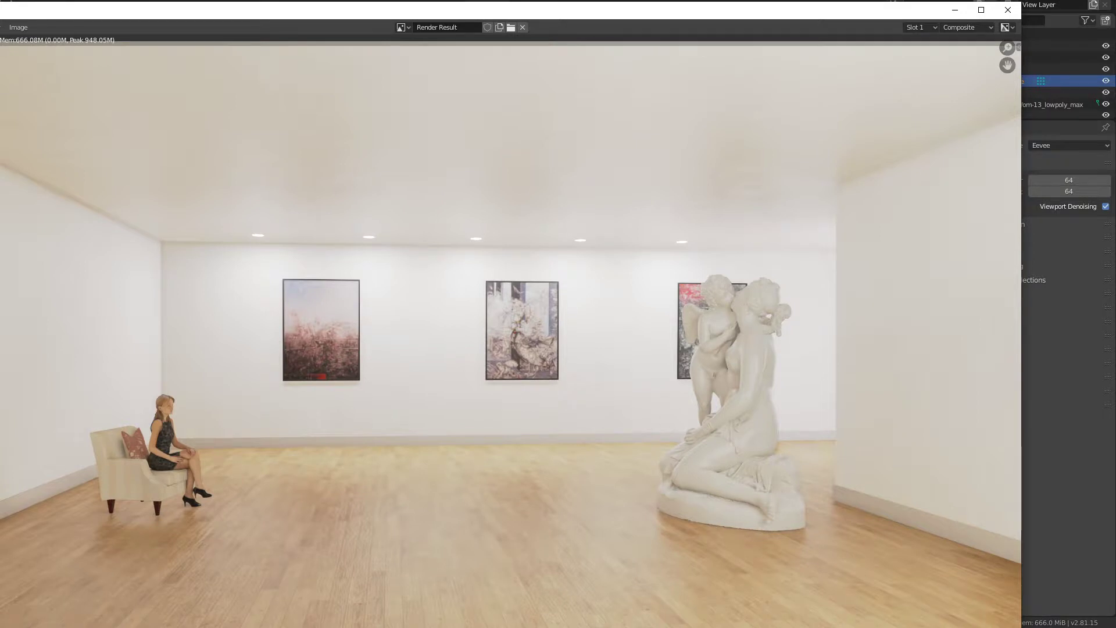
pyautogui.click(1009, 10)
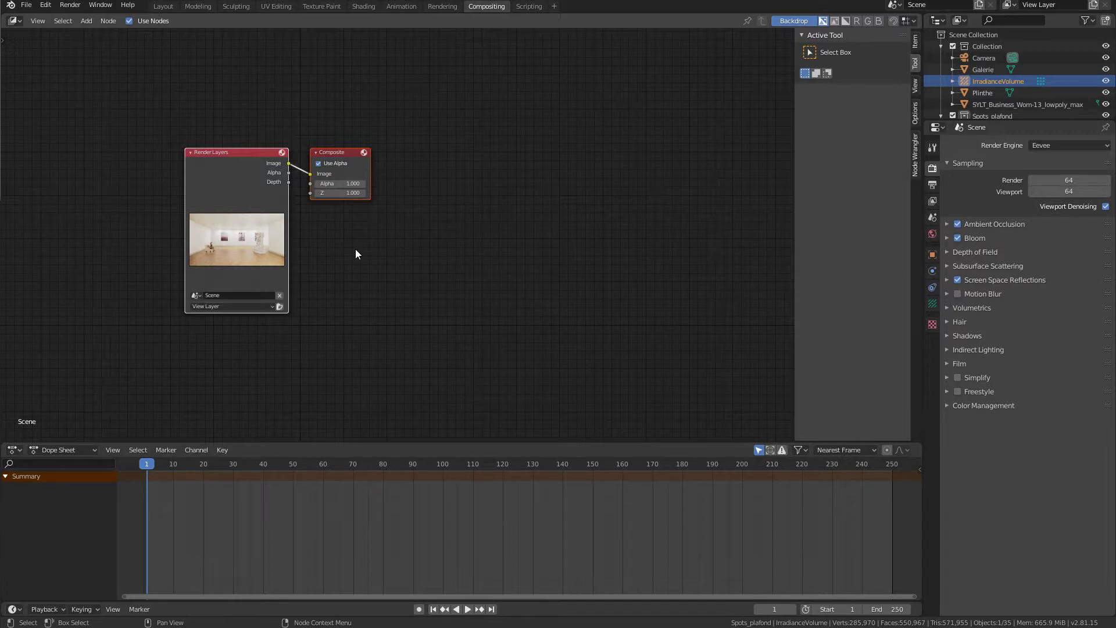
# Step: Split the Properties area and turn the new area into an Image Editor showing the Render Result
pyautogui.moveTo(1107, 614); pyautogui.dragTo(1095, 432)
pyautogui.click(936, 440)
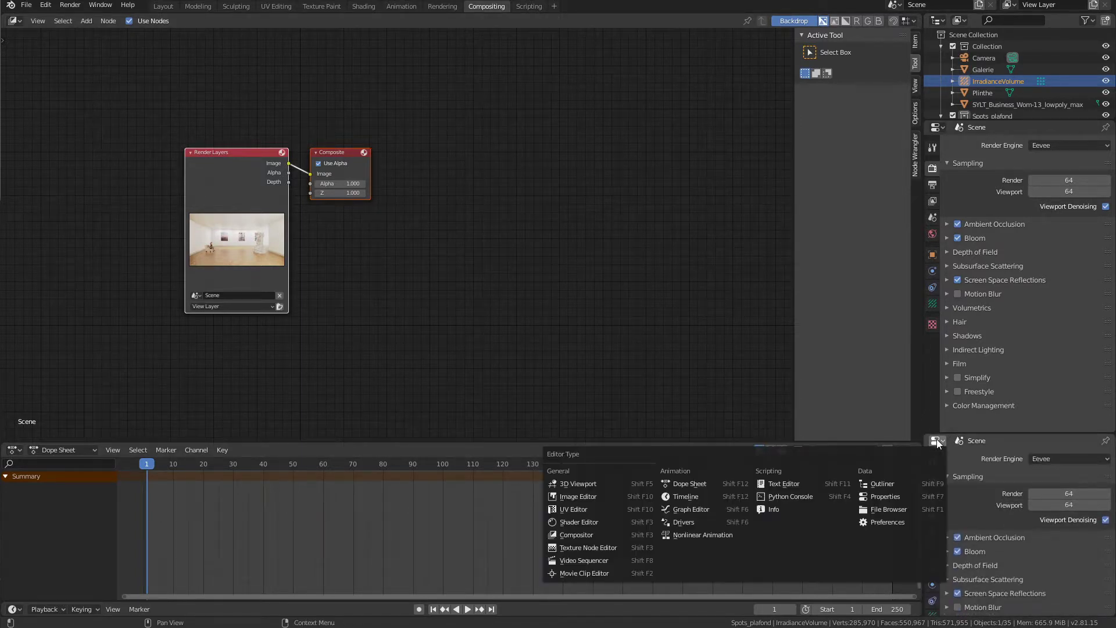
pyautogui.click(584, 549)
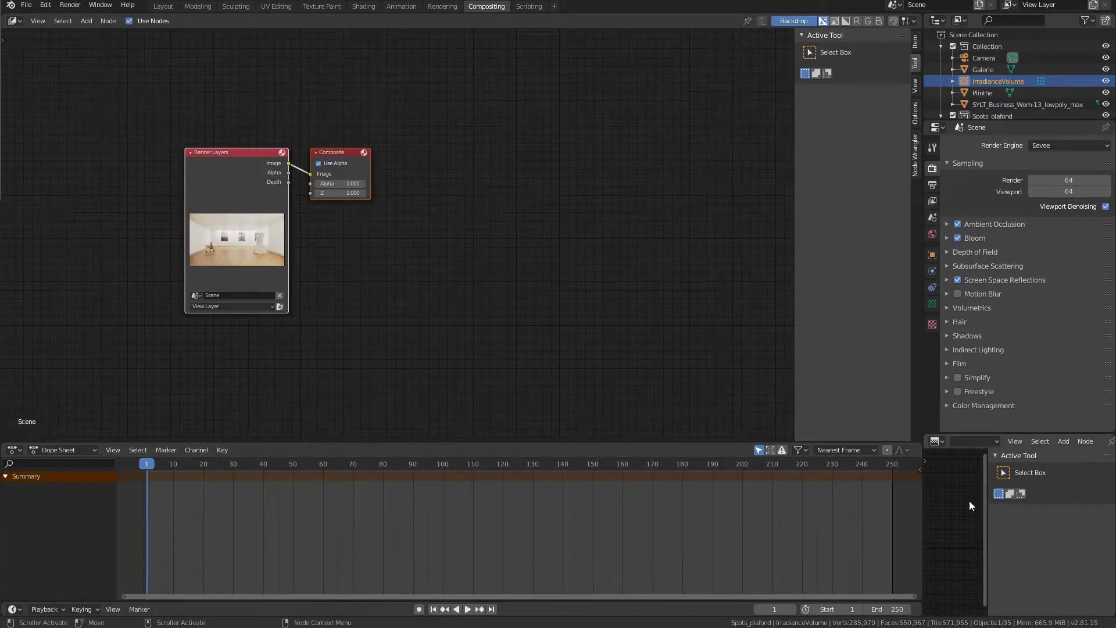
pyautogui.press('n')
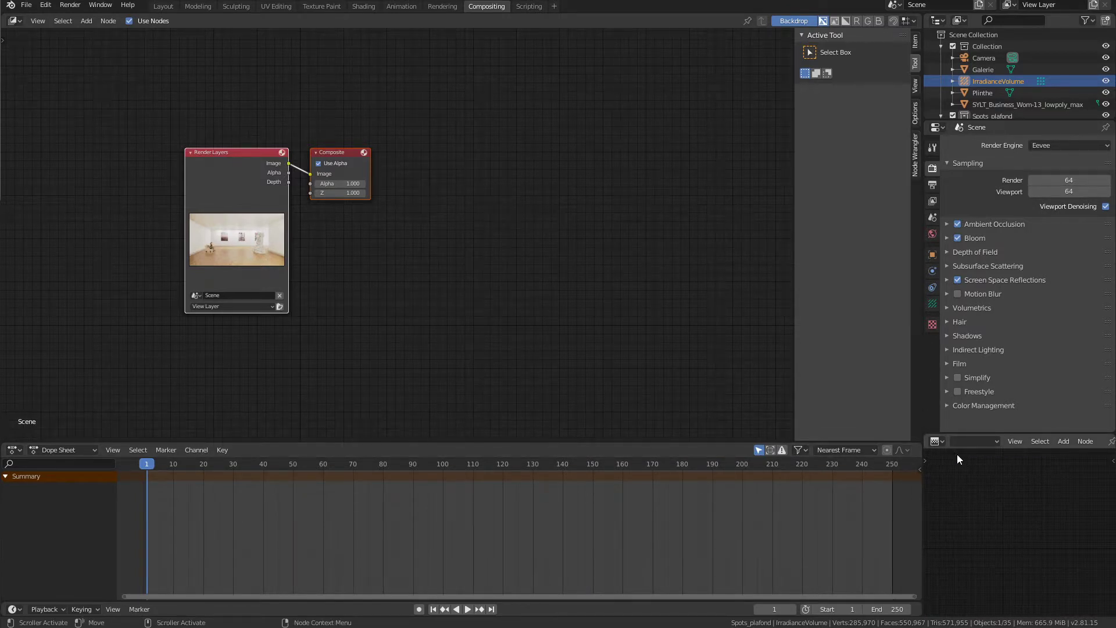
pyautogui.click(941, 441)
pyautogui.click(598, 497)
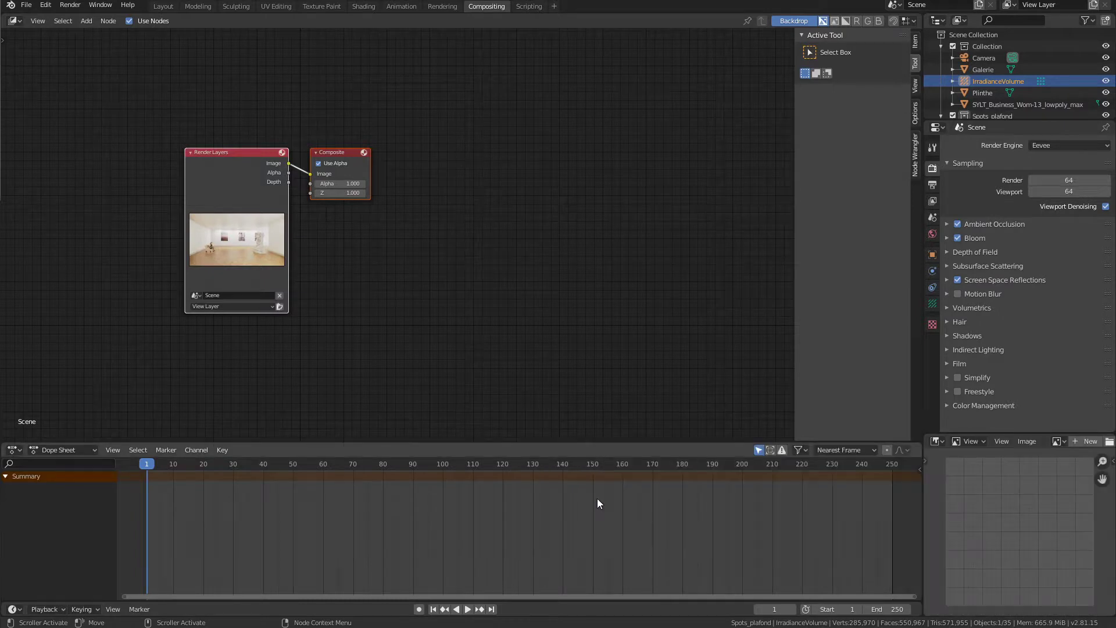
pyautogui.click(1060, 442)
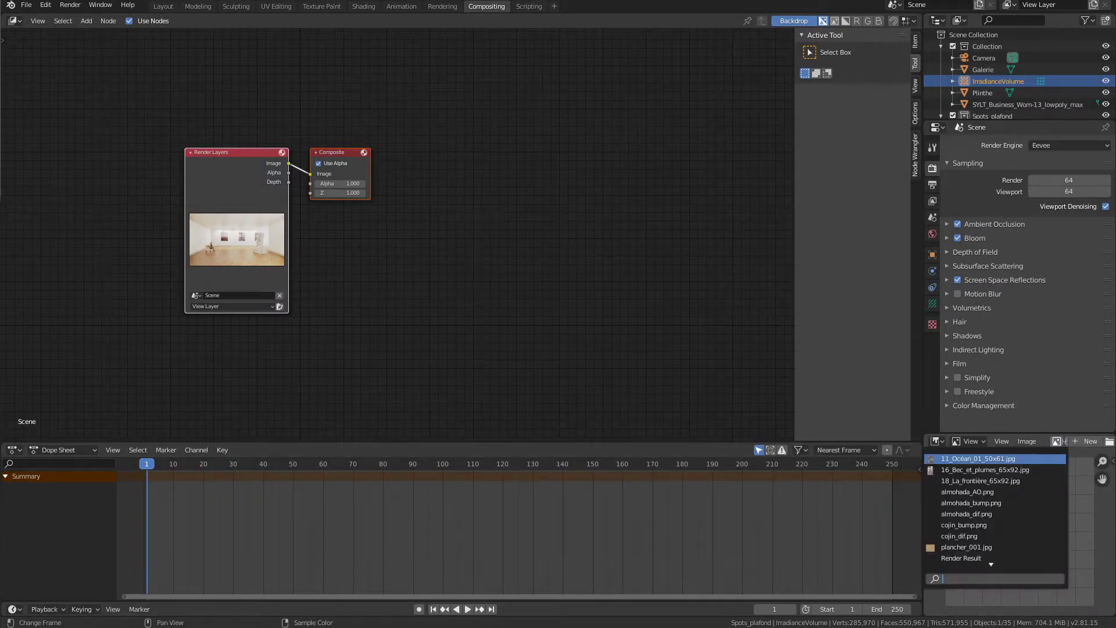
pyautogui.click(978, 559)
pyautogui.scroll(-7, 982, 519)
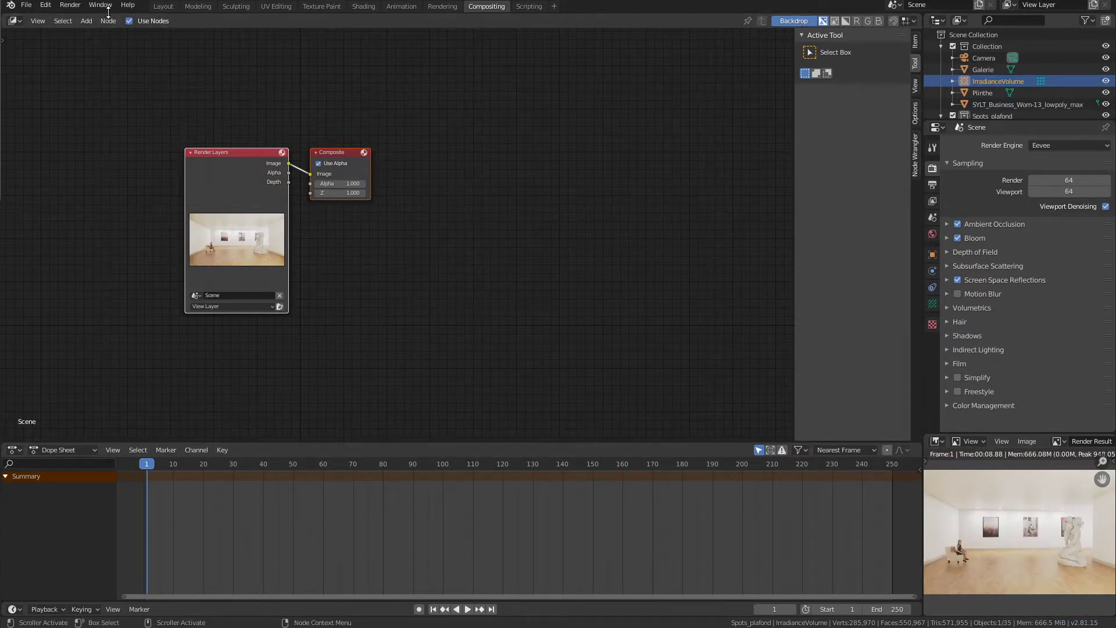
# Step: Add a Viewer node to the compositing graph and move the Composite node above it, away from Render Layers
pyautogui.click(87, 21)
pyautogui.moveTo(106, 63)
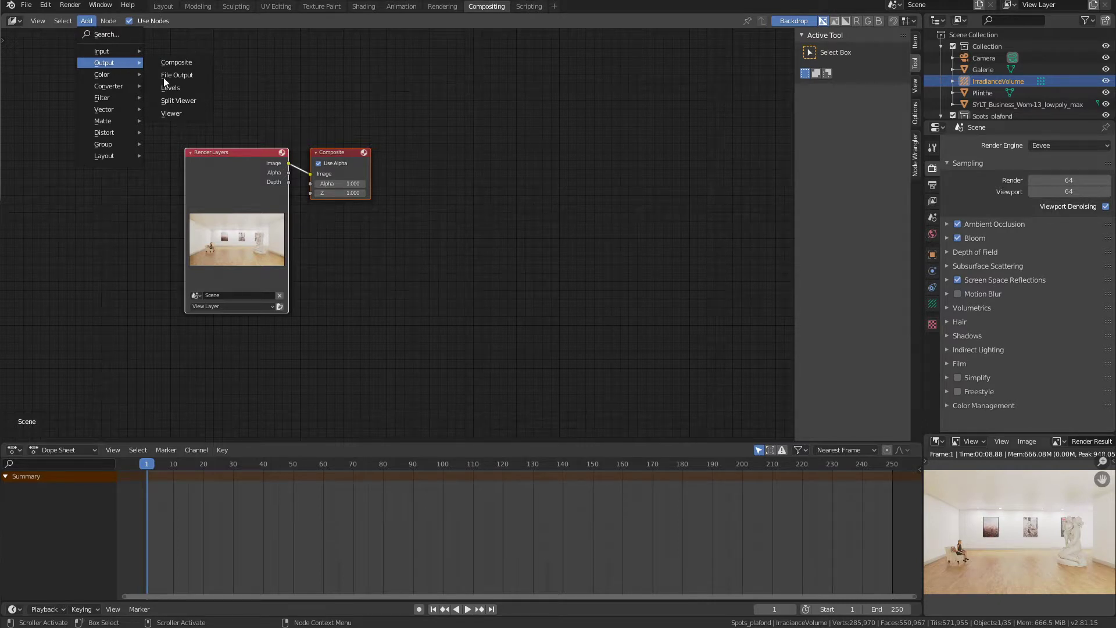
pyautogui.click(180, 110)
pyautogui.click(483, 230)
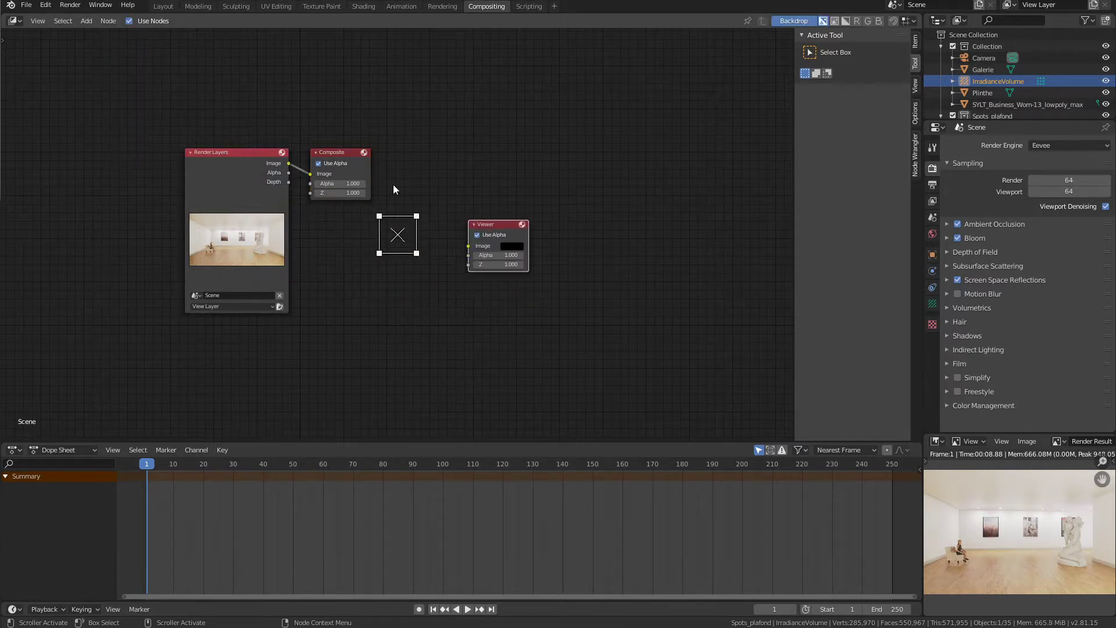
pyautogui.moveTo(340, 150); pyautogui.dragTo(502, 142)
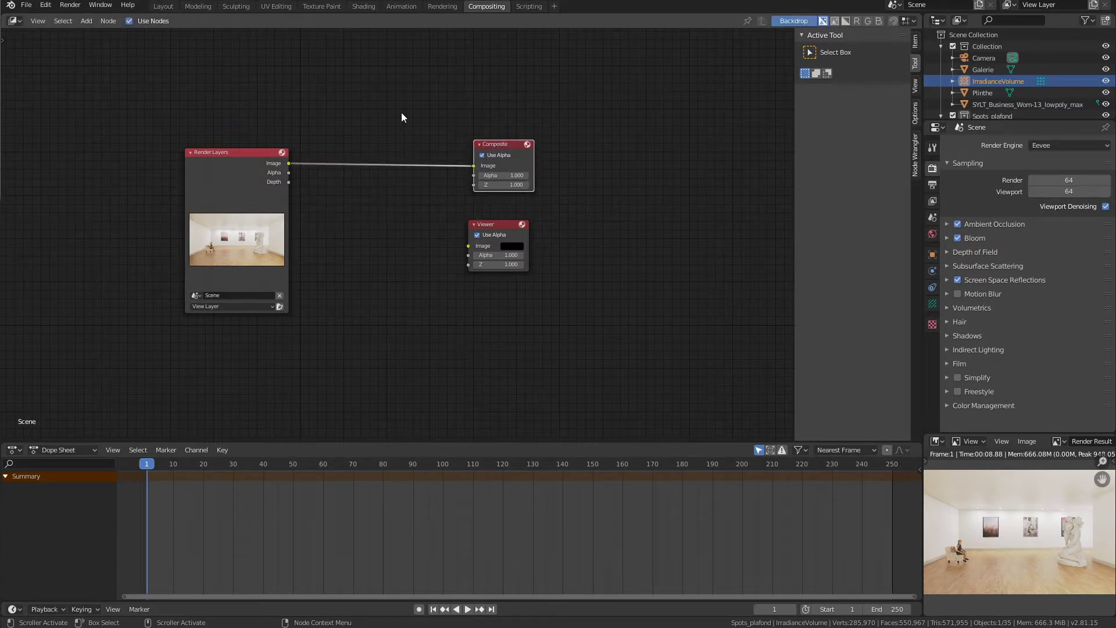
# Step: Insert a Color Balance node on the link between the Render Layers and Composite nodes
pyautogui.click(86, 21)
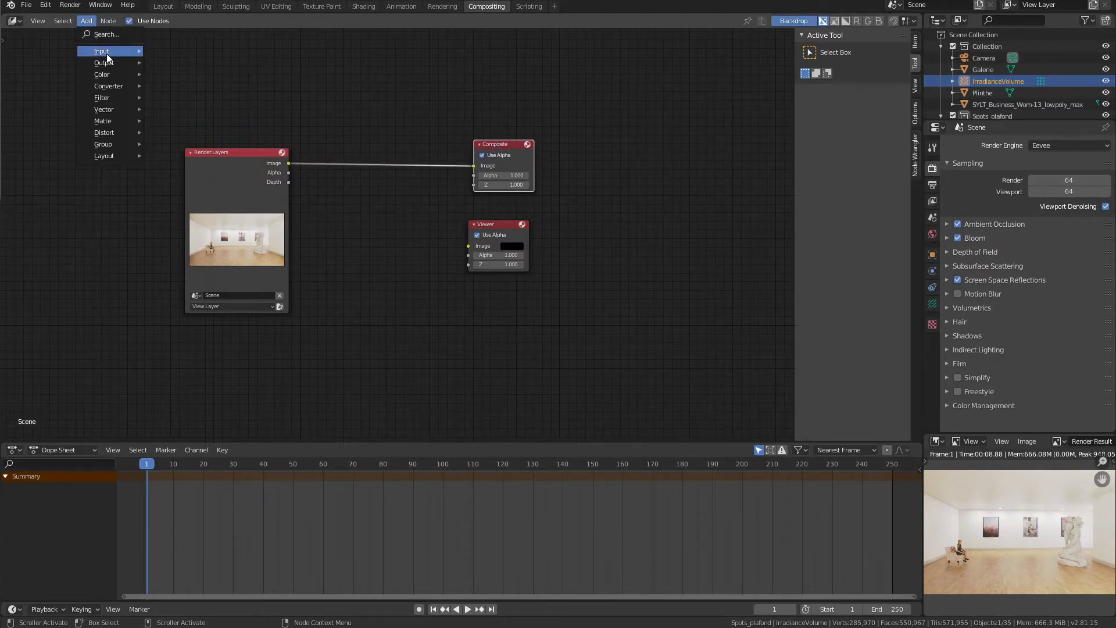
pyautogui.moveTo(114, 76)
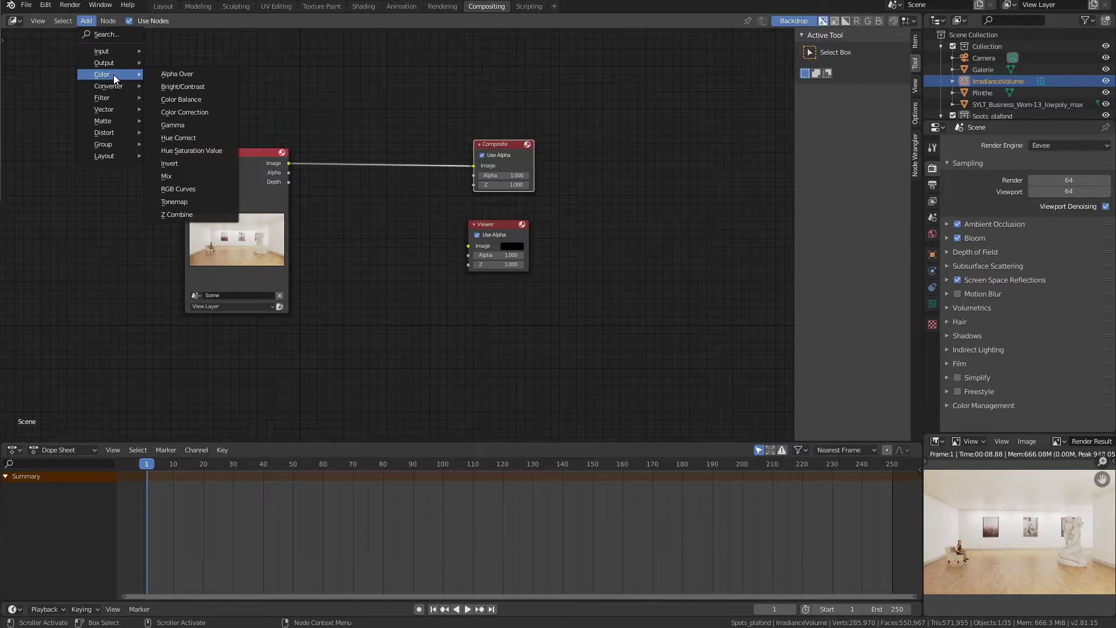
pyautogui.click(181, 100)
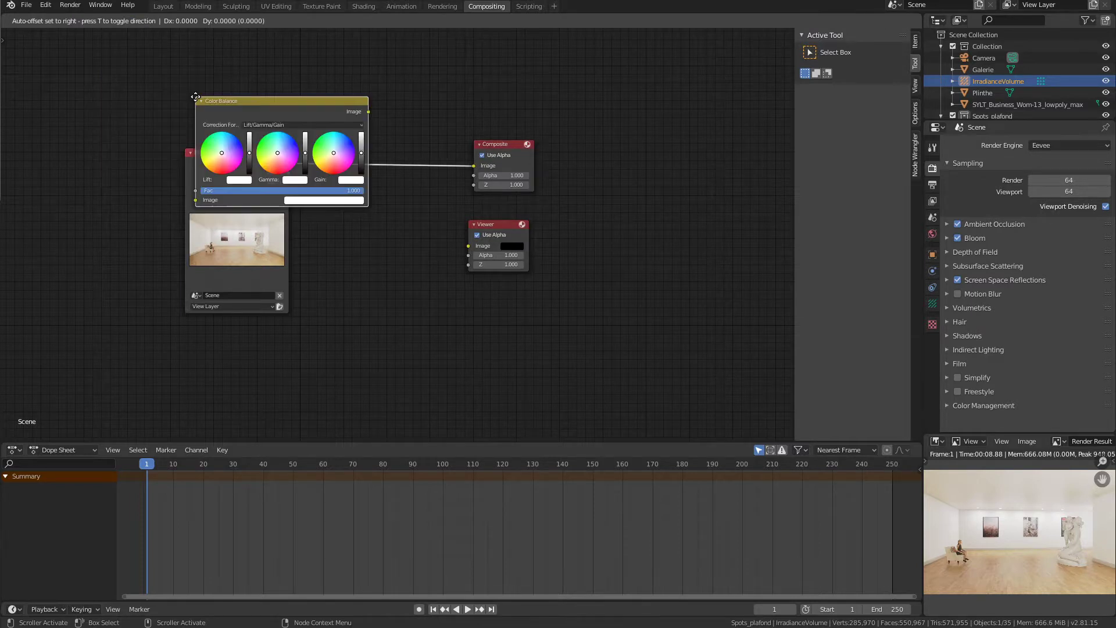
pyautogui.click(323, 165)
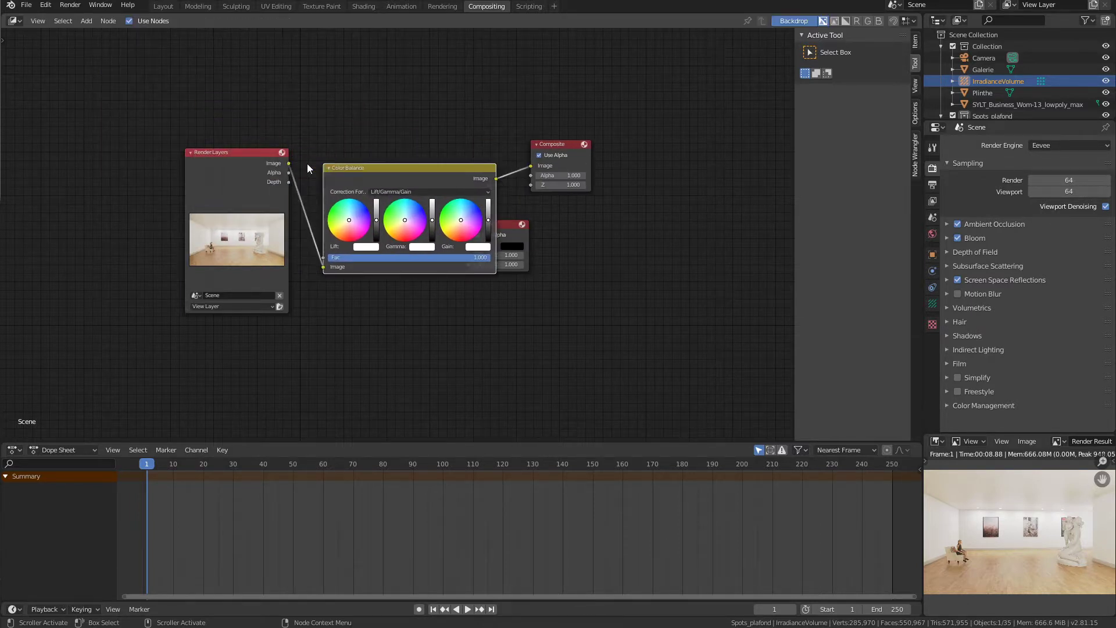
# Step: Spread out the Render Layers, Color Balance and Viewer nodes and link the Color Balance image output to the Viewer
pyautogui.moveTo(242, 155); pyautogui.dragTo(111, 227)
pyautogui.moveTo(394, 168); pyautogui.dragTo(349, 115)
pyautogui.moveTo(491, 221); pyautogui.dragTo(555, 202)
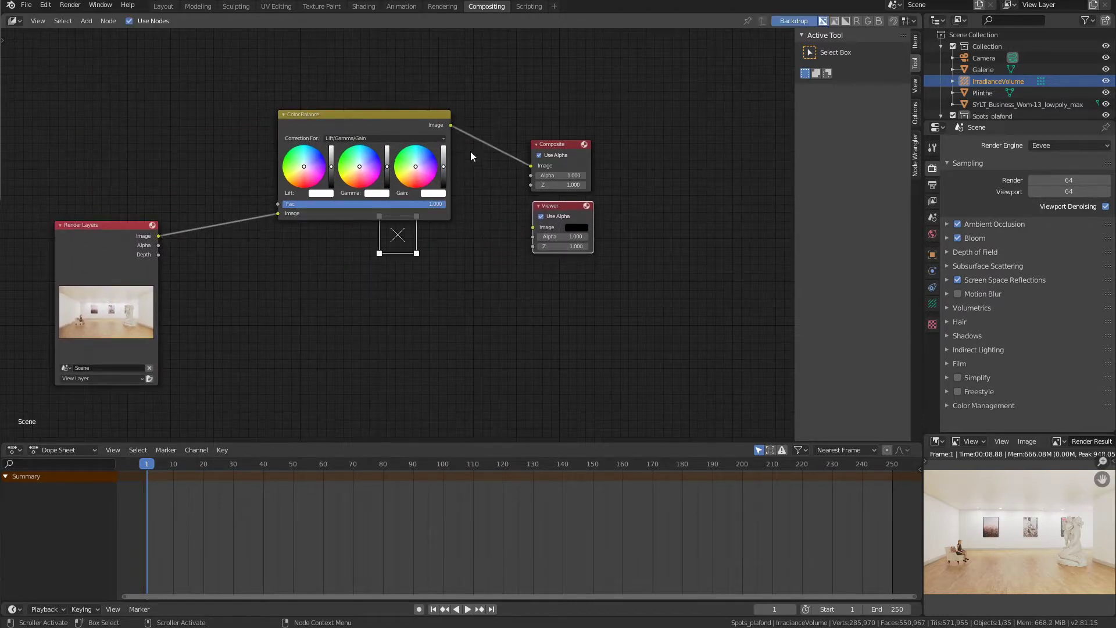
pyautogui.moveTo(451, 125); pyautogui.dragTo(534, 230)
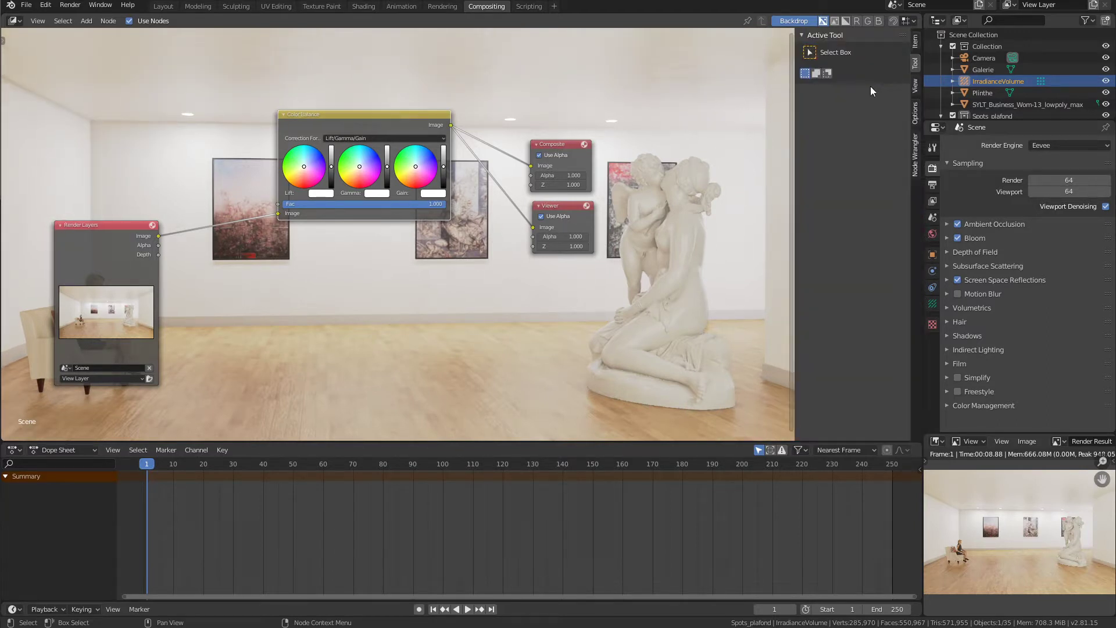
# Step: Fit the backdrop image to the node editor and move the Color Balance node up, clear of the pictures
pyautogui.click(917, 86)
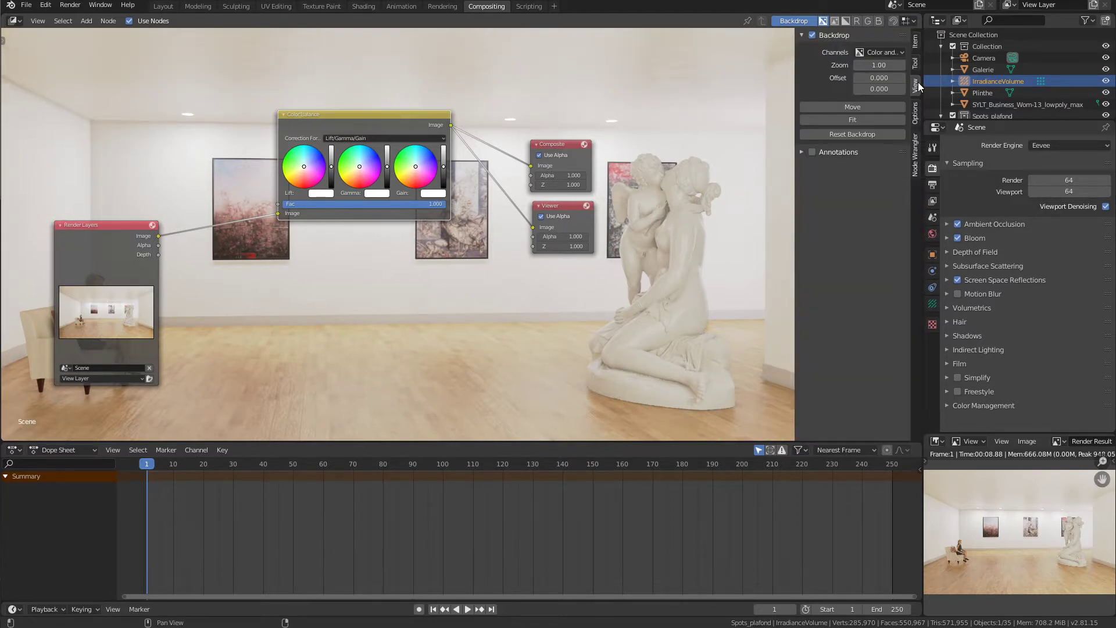
pyautogui.click(853, 120)
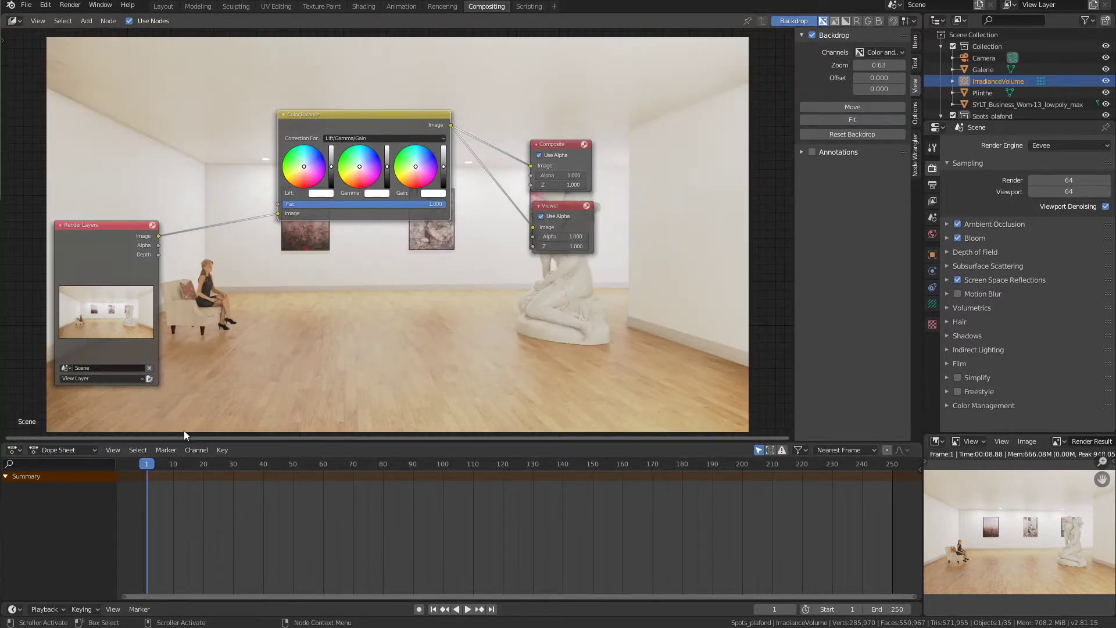
pyautogui.moveTo(357, 118); pyautogui.dragTo(358, 67)
# Step: Darken the gamma in the Color Balance node and shift the lift, gamma and gain colours slightly toward violet-pink
pyautogui.moveTo(332, 116); pyautogui.dragTo(332, 117)
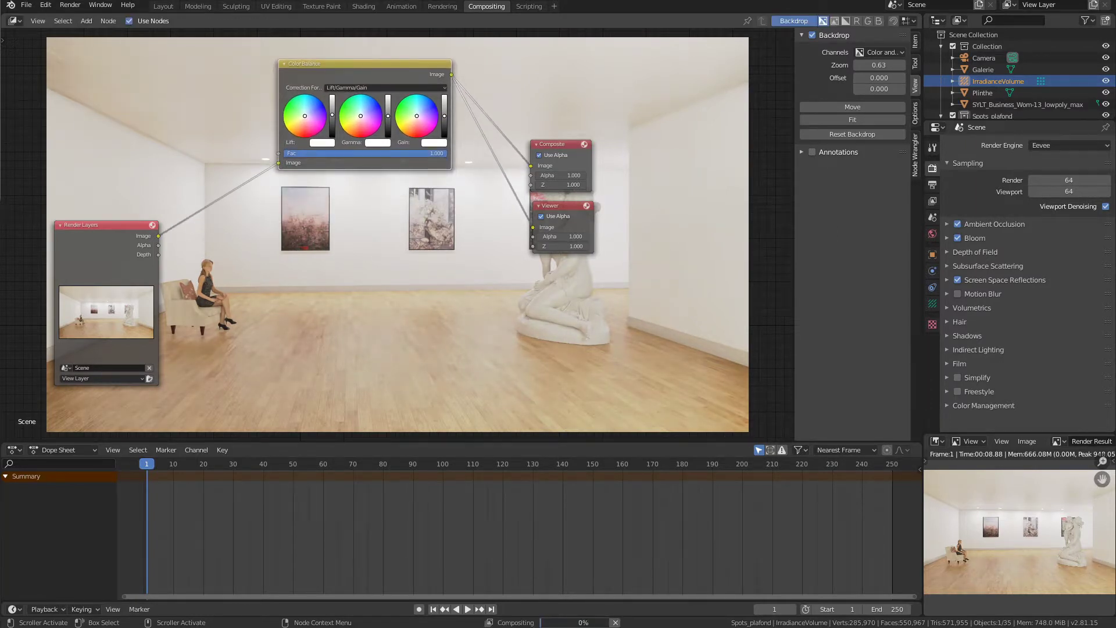
pyautogui.moveTo(390, 117); pyautogui.dragTo(445, 115)
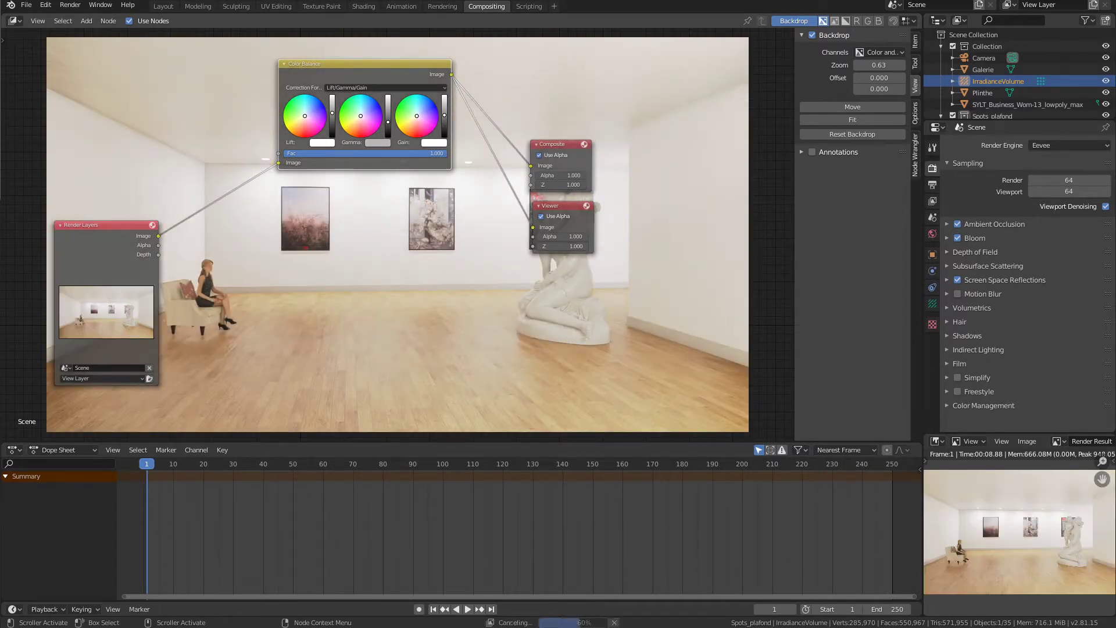
pyautogui.click(309, 114)
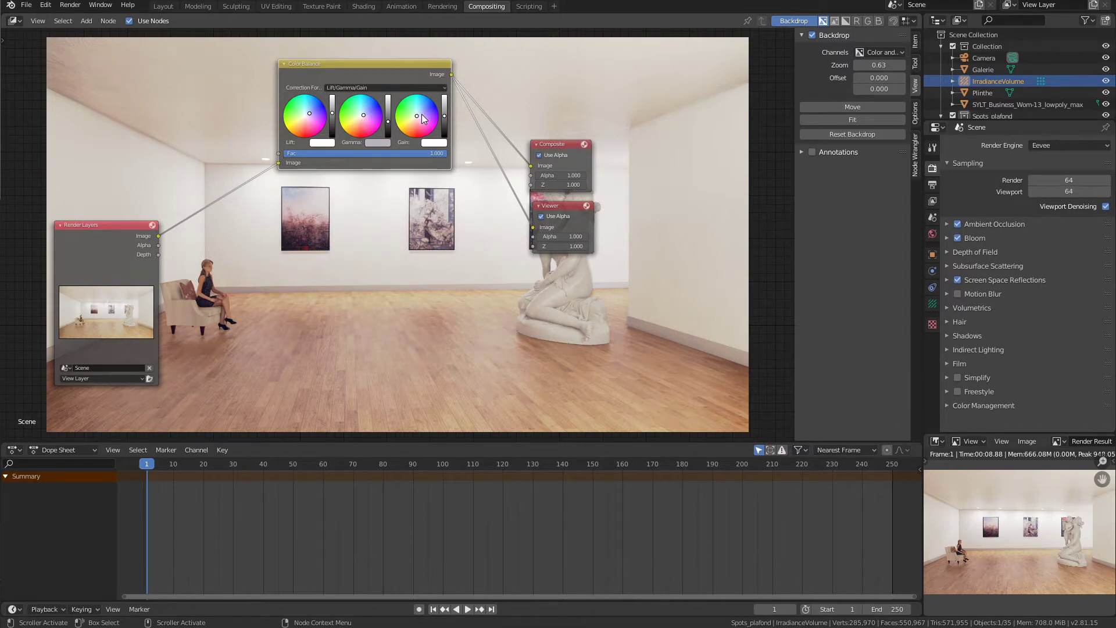
pyautogui.moveTo(420, 114); pyautogui.dragTo(424, 114)
# Step: Insert a Bright/Contrast node between Render Layers and Color Balance, with Bright and Contrast both set to 0.100
pyautogui.click(86, 21)
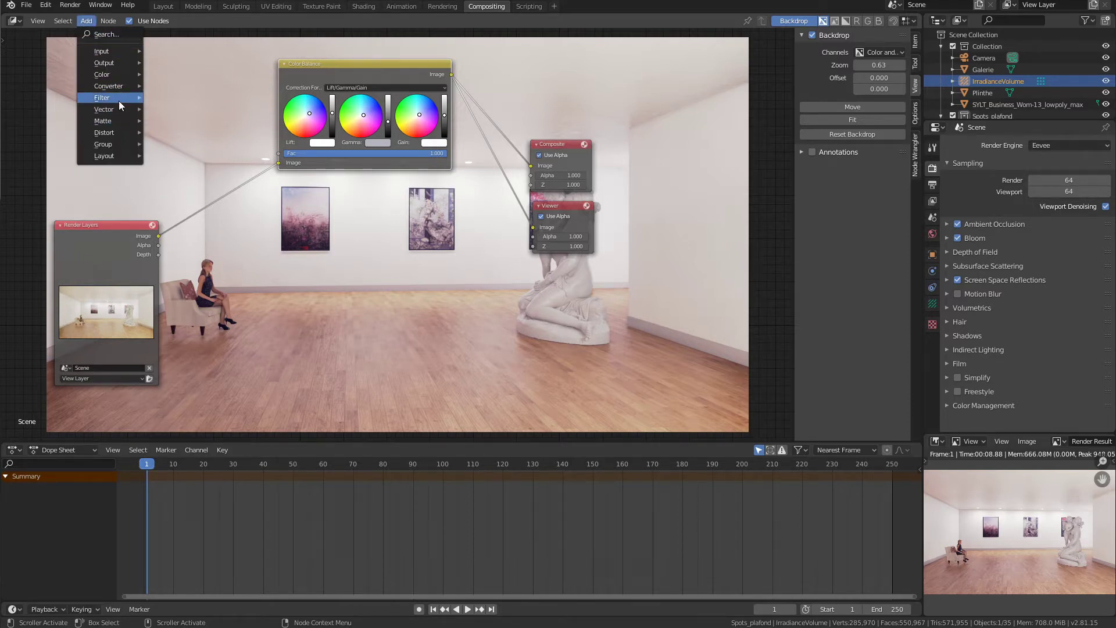
pyautogui.moveTo(122, 73)
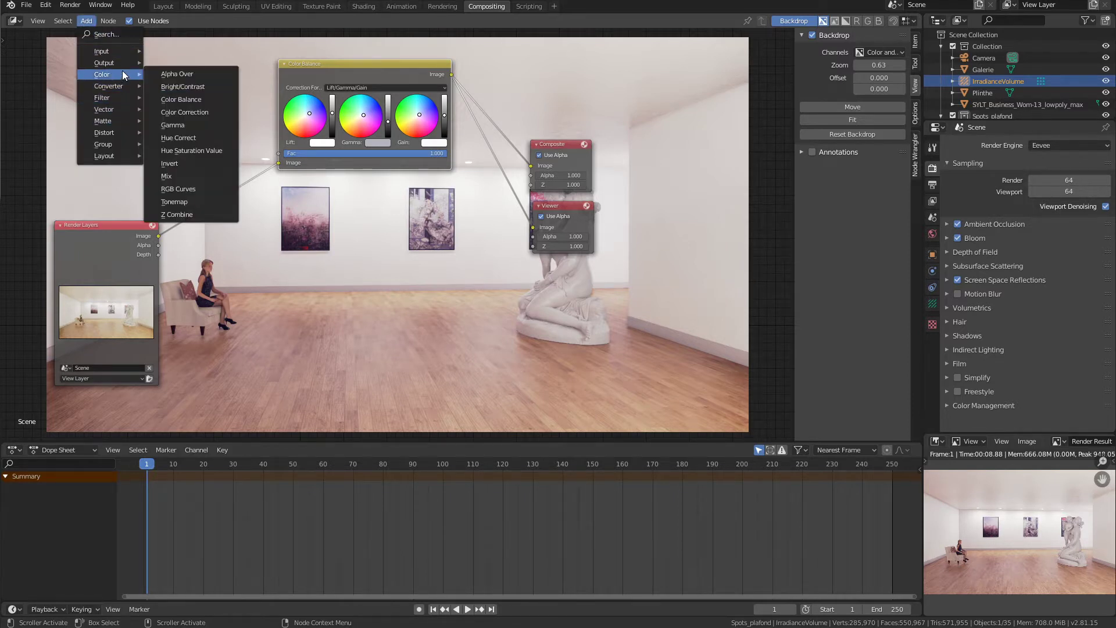
pyautogui.click(205, 87)
pyautogui.click(228, 190)
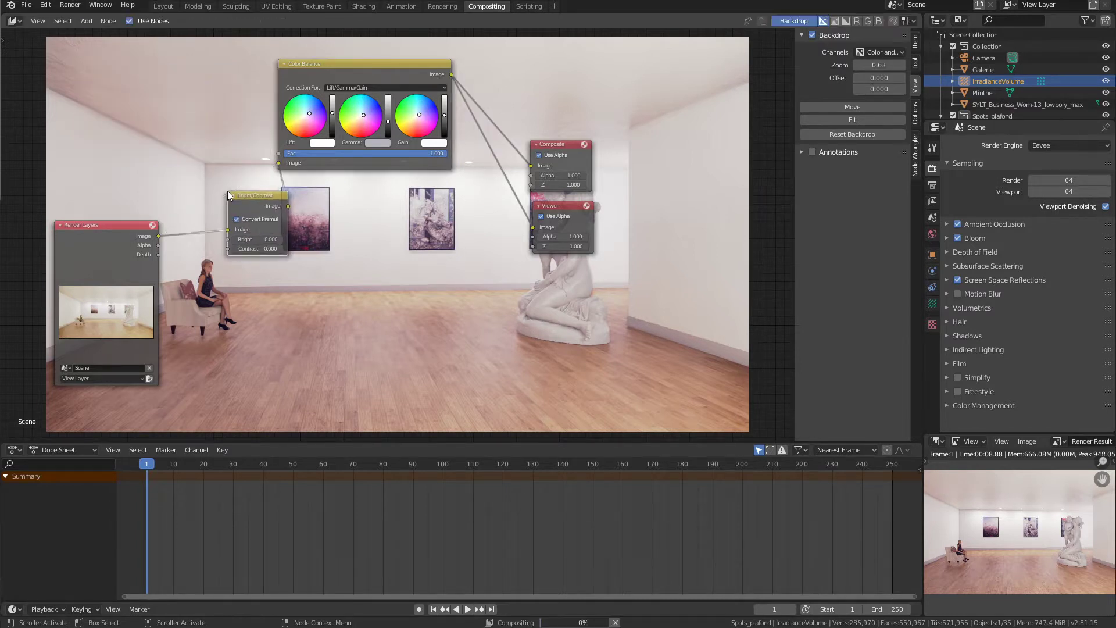
pyautogui.click(282, 239)
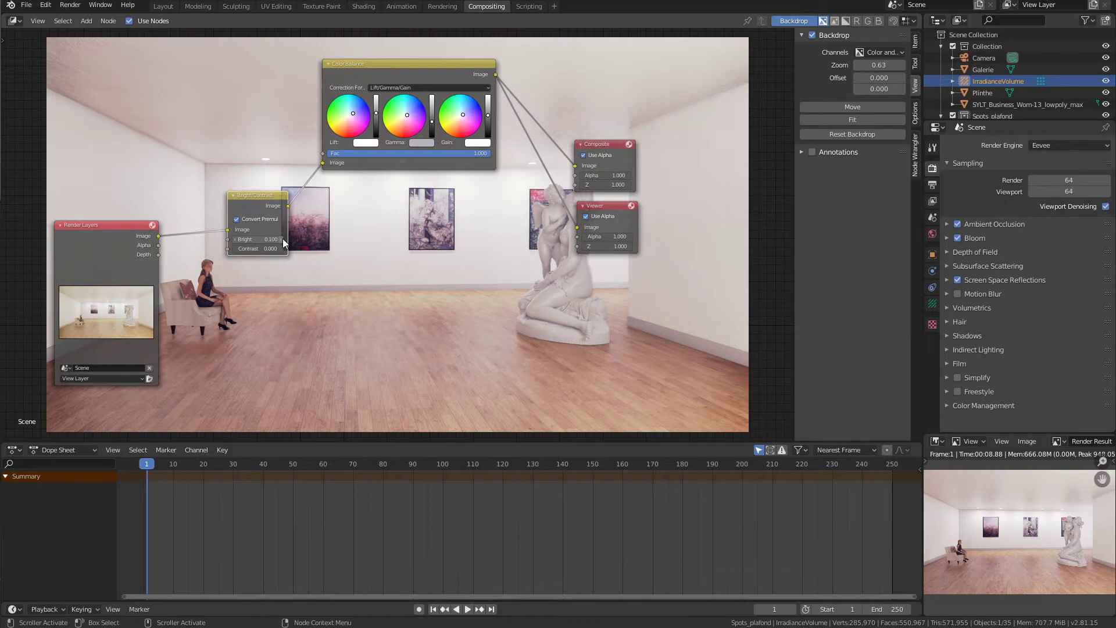
pyautogui.click(281, 247)
# Step: Rearrange the Bright/Contrast, Color Balance, Viewer and Composite nodes into a row along the lower part of the backdrop
pyautogui.moveTo(273, 197); pyautogui.dragTo(335, 266)
pyautogui.click(406, 76)
pyautogui.moveTo(406, 77); pyautogui.dragTo(476, 289)
pyautogui.moveTo(595, 207); pyautogui.dragTo(658, 331)
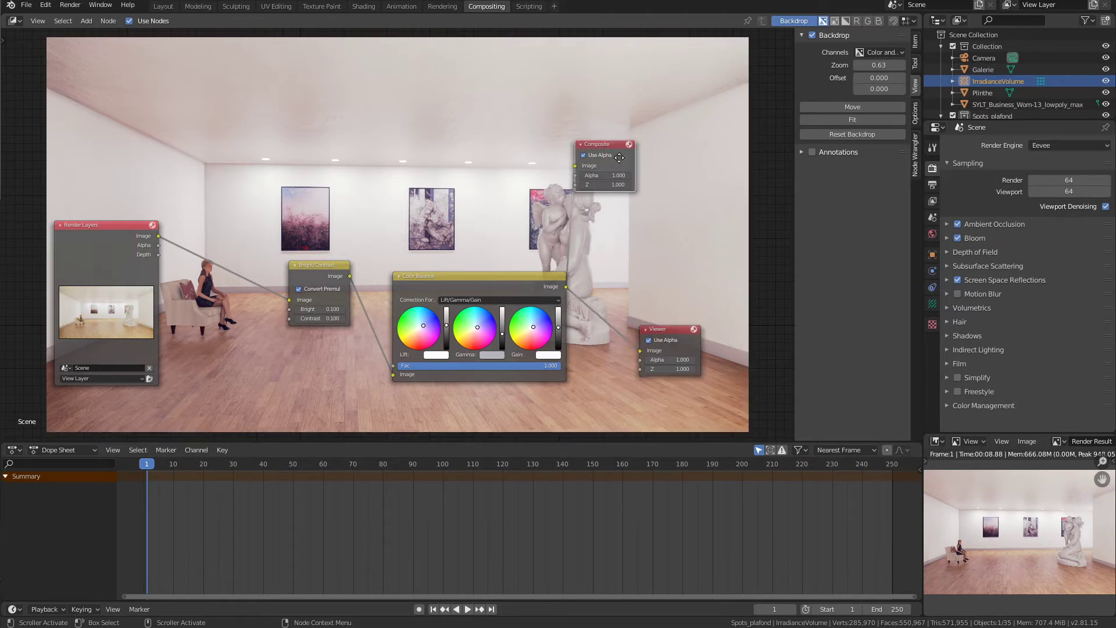
pyautogui.moveTo(620, 157); pyautogui.dragTo(692, 279)
# Step: Insert a Glare filter node between the Render Layers and Bright/Contrast nodes
pyautogui.click(85, 22)
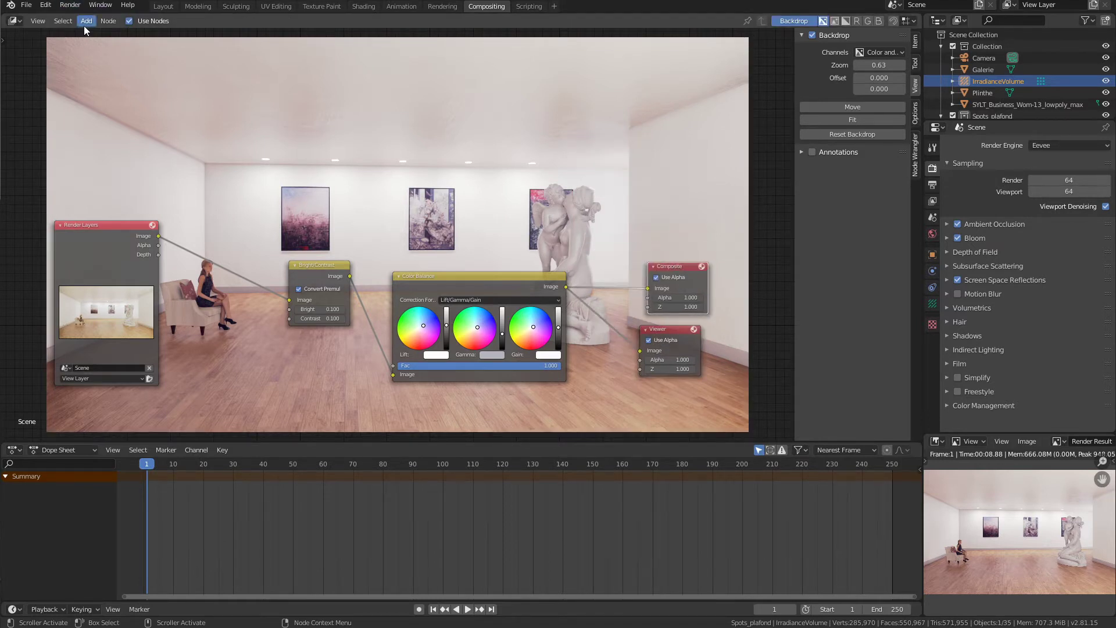
pyautogui.moveTo(113, 99)
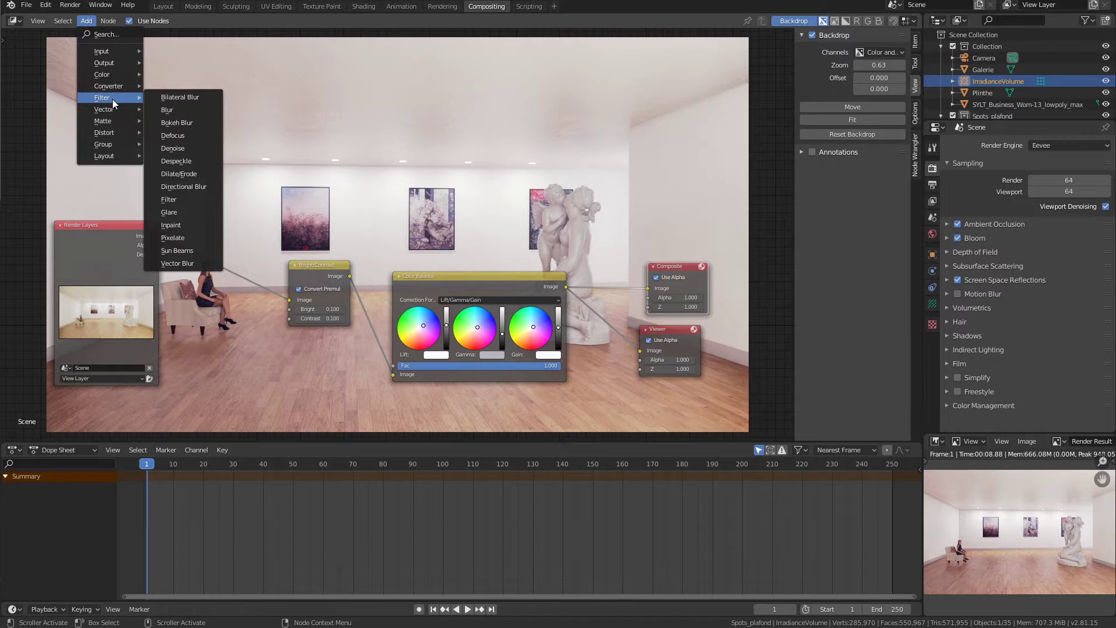
pyautogui.click(186, 211)
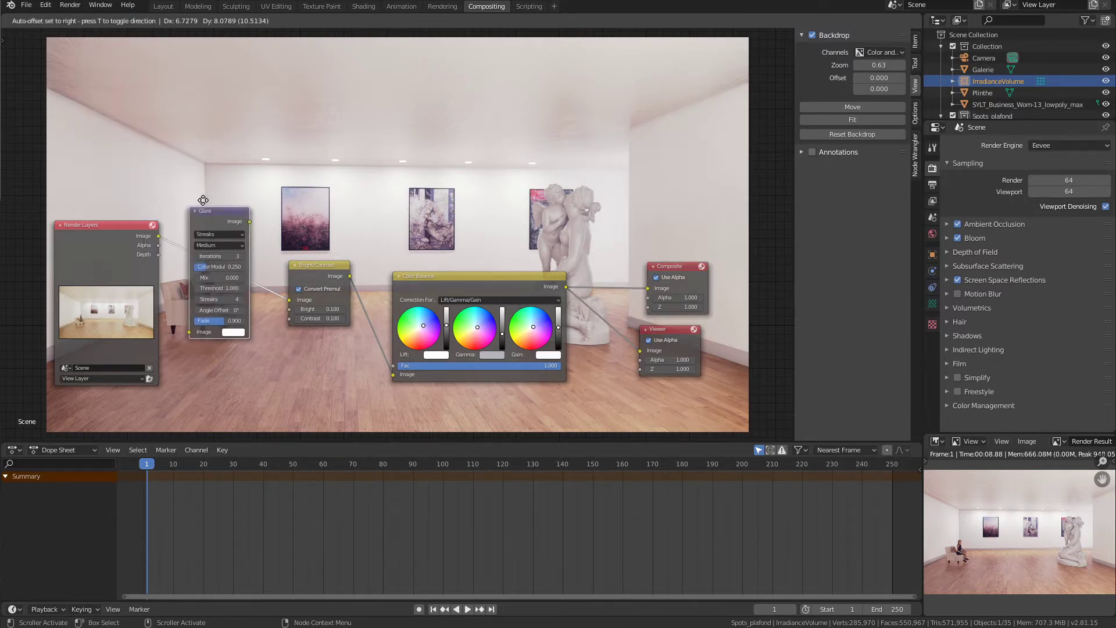
pyautogui.click(203, 251)
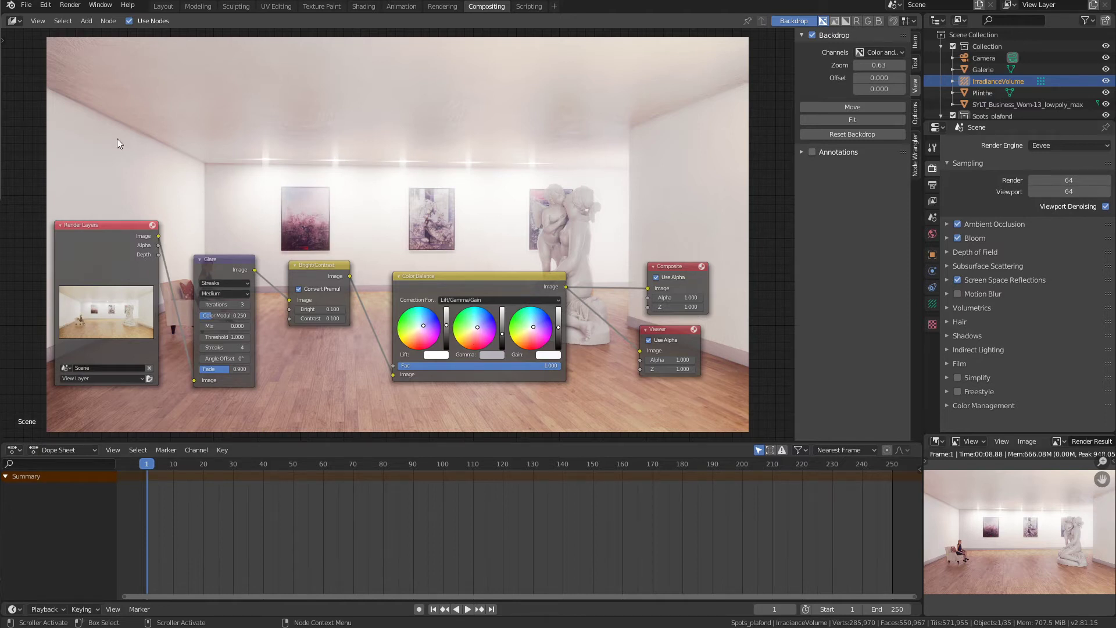
pyautogui.click(86, 21)
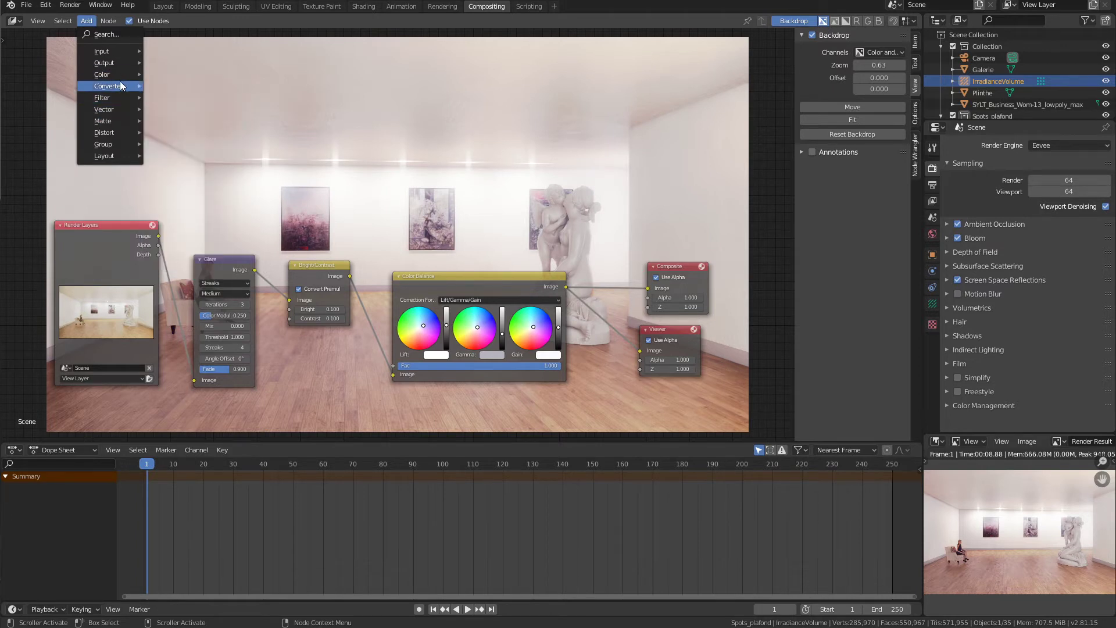
pyautogui.moveTo(121, 74)
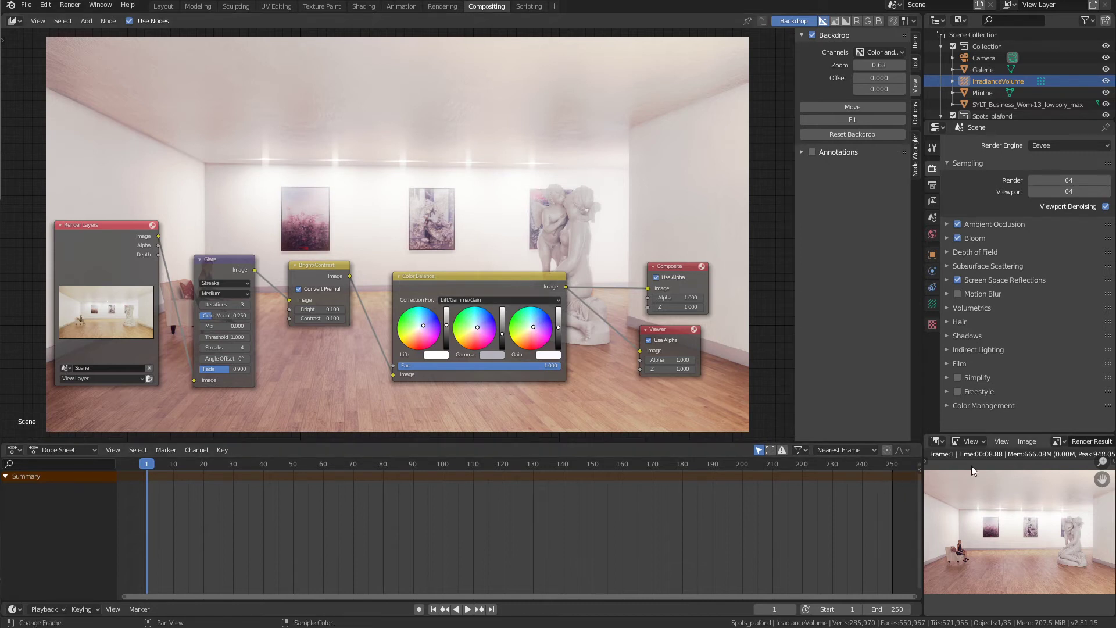
pyautogui.click(1028, 441)
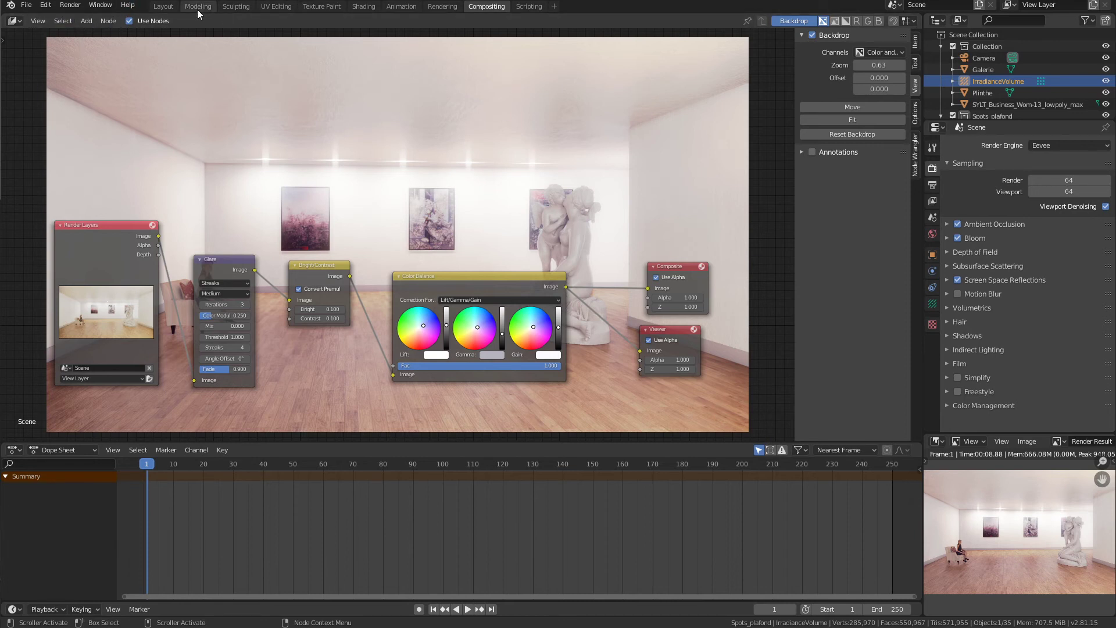
# Step: Return to the Layout workspace and orbit out of the camera view to inspect the gallery from another angle
pyautogui.click(164, 6)
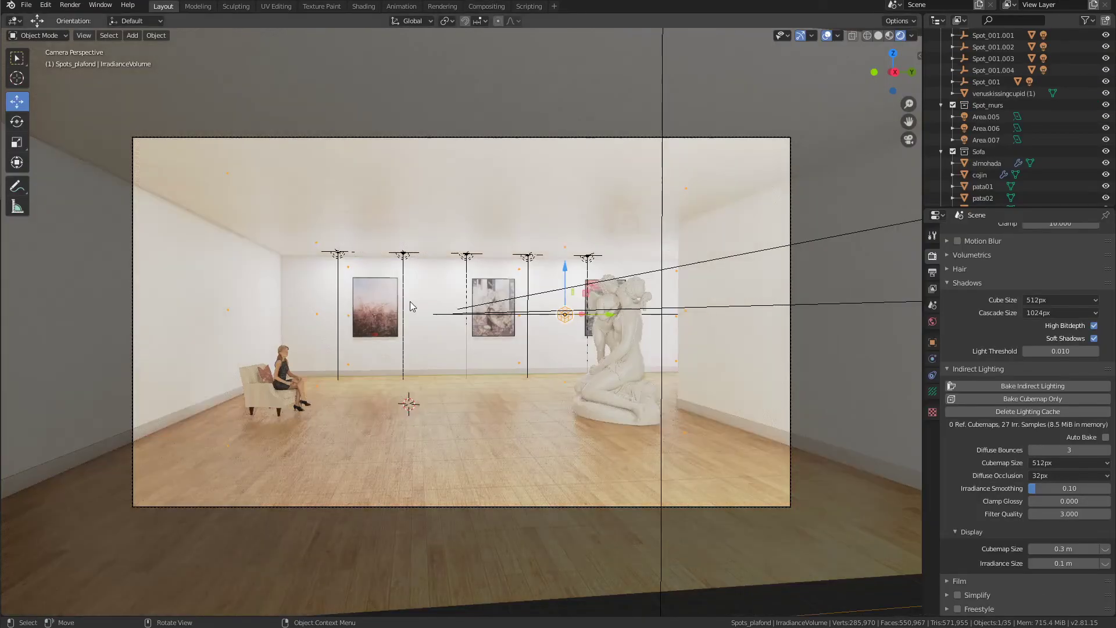
pyautogui.moveTo(378, 298); pyautogui.dragTo(9, 299, button='middle')
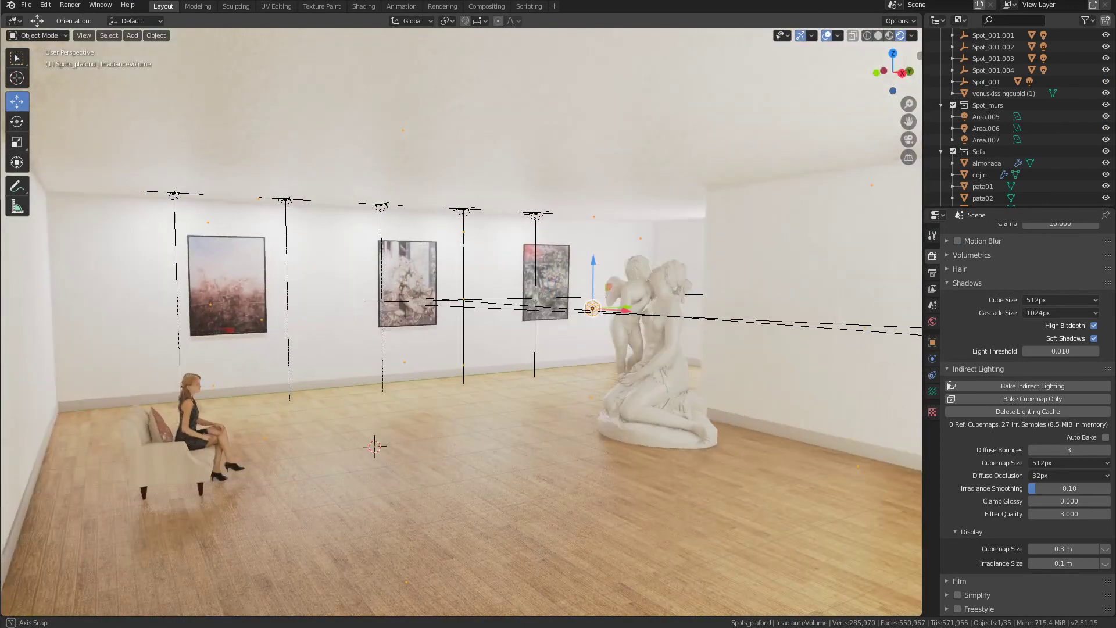